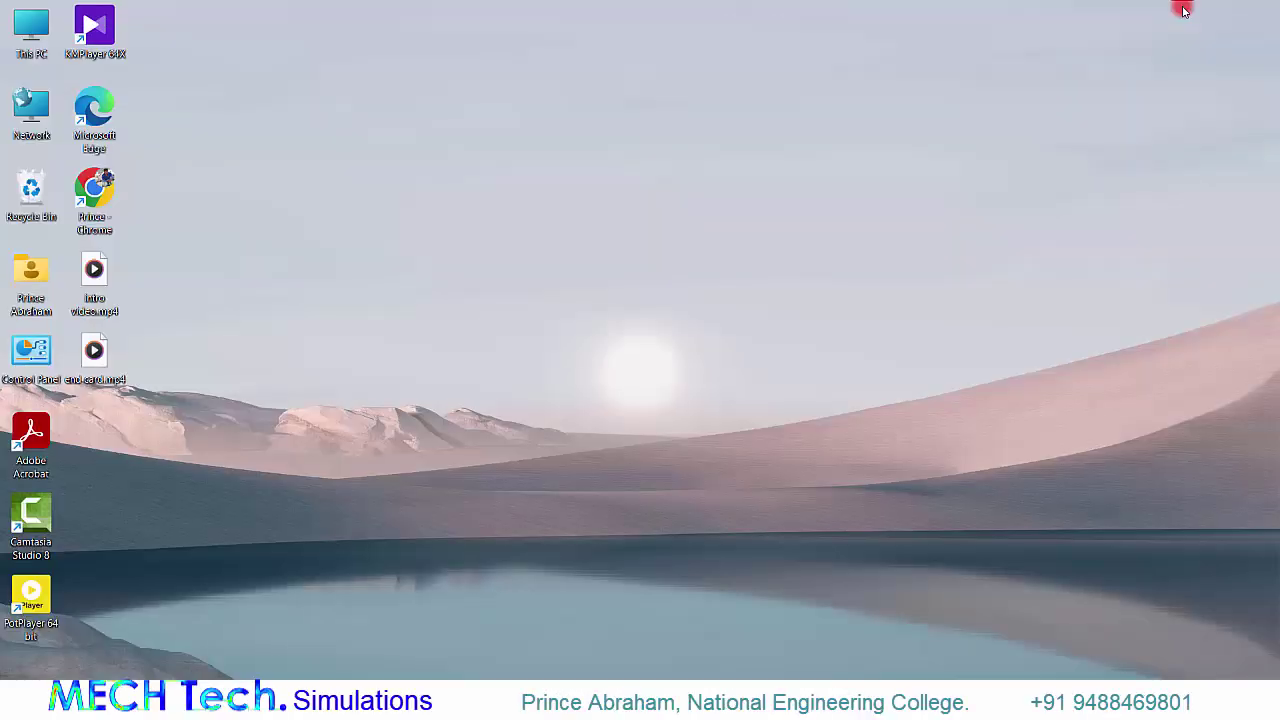
Open Workbench, add a standalone Fluid Flow (Fluent) system to the project schematic, and start a new DesignModeler geometry for it
key("super")
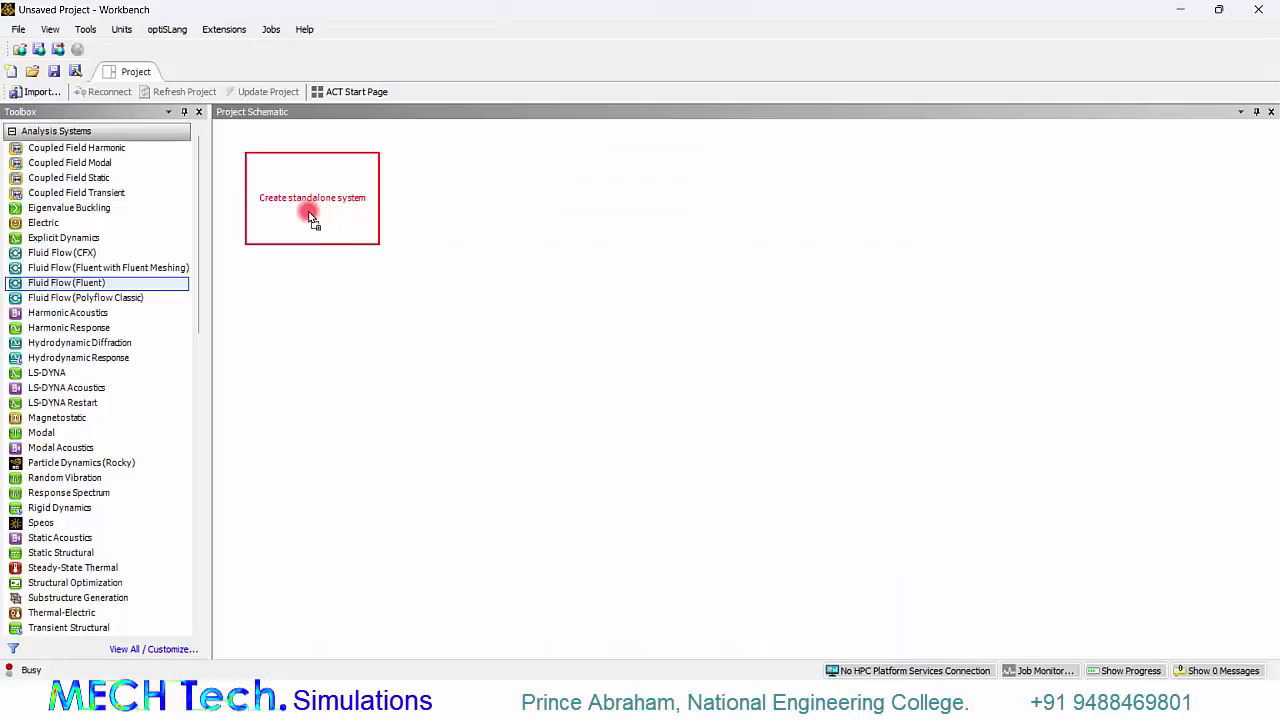
left_click_drag(312, 222, 310, 216)
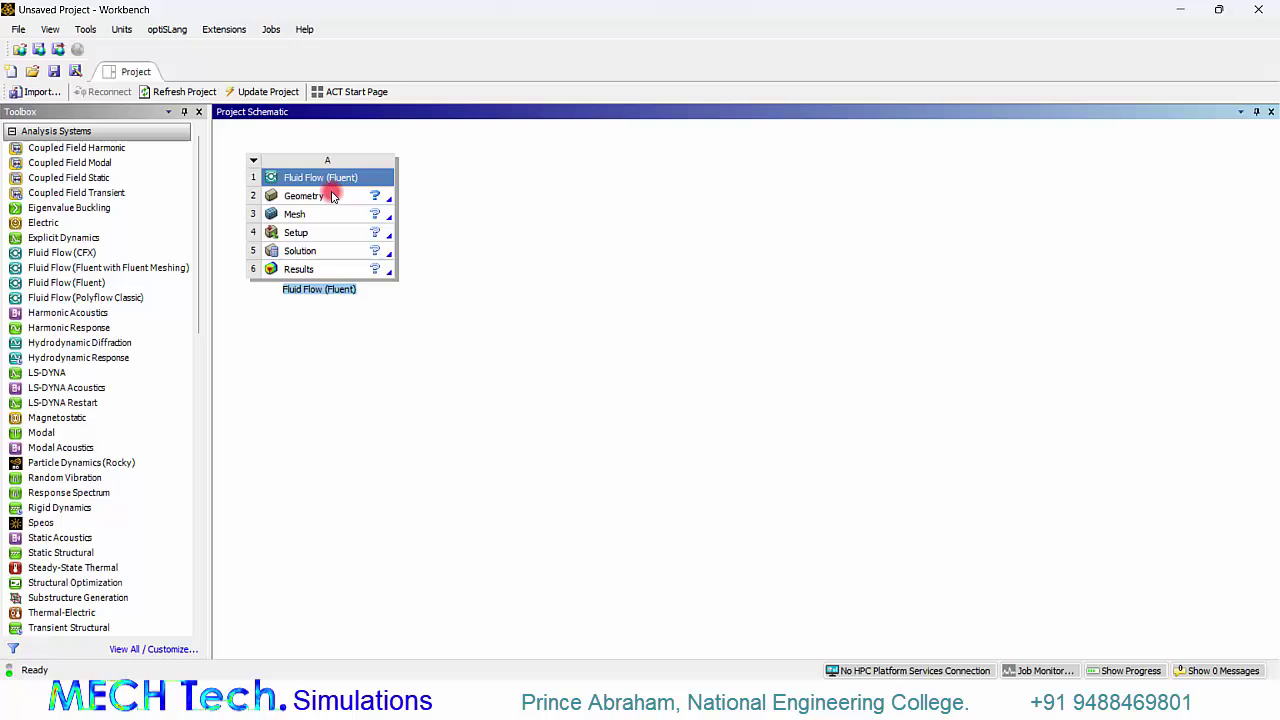
right_click(333, 196)
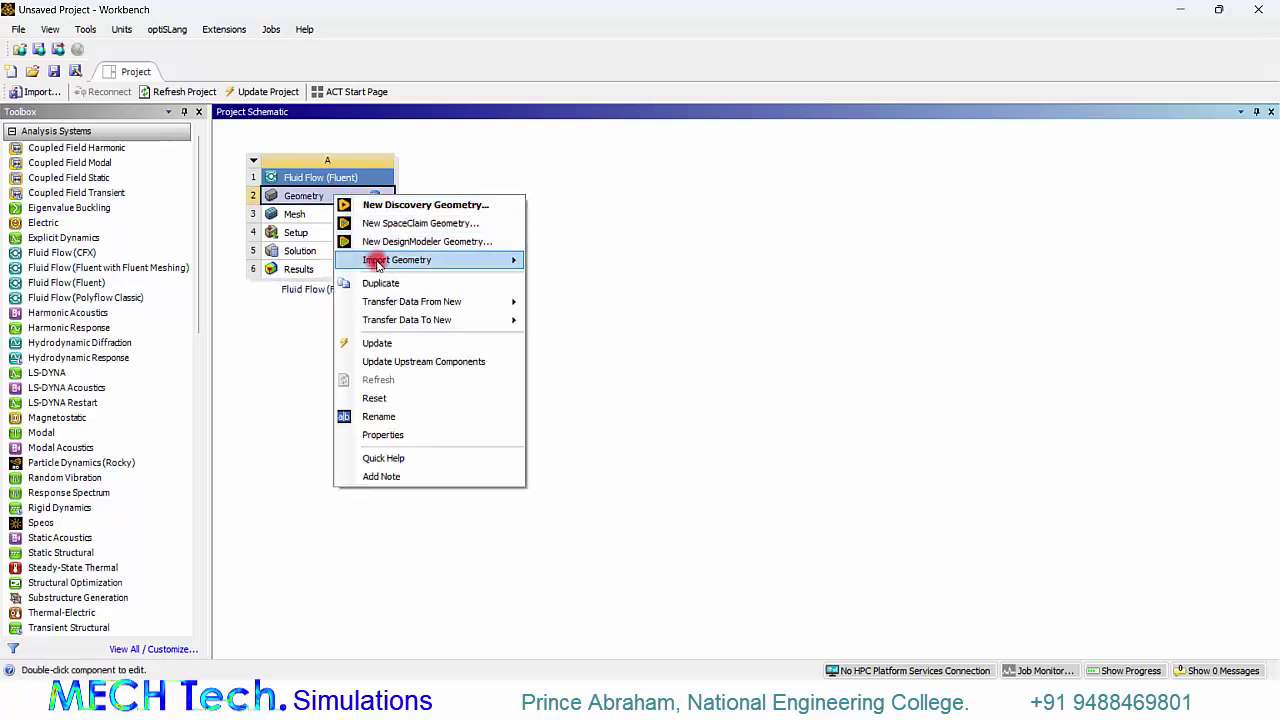
left_click(395, 241)
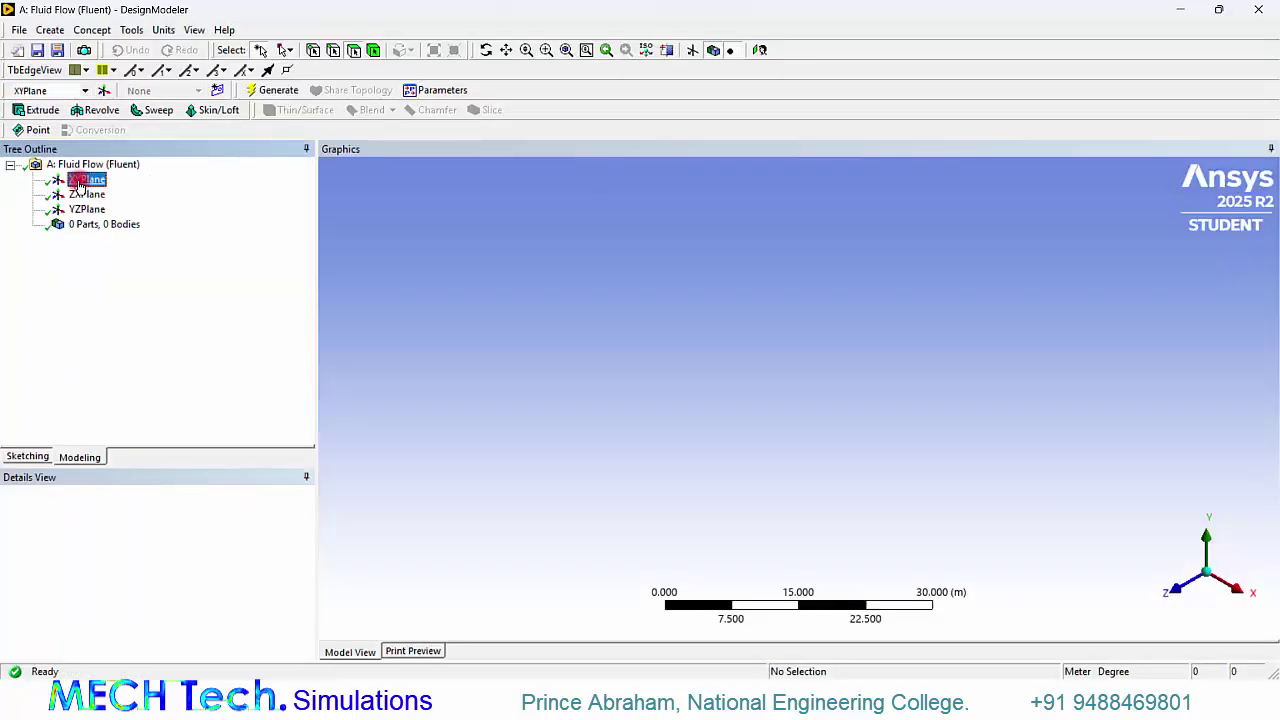
Start sketching on the XY plane viewed face-on and set the length units to millimetres
left_click(27, 456)
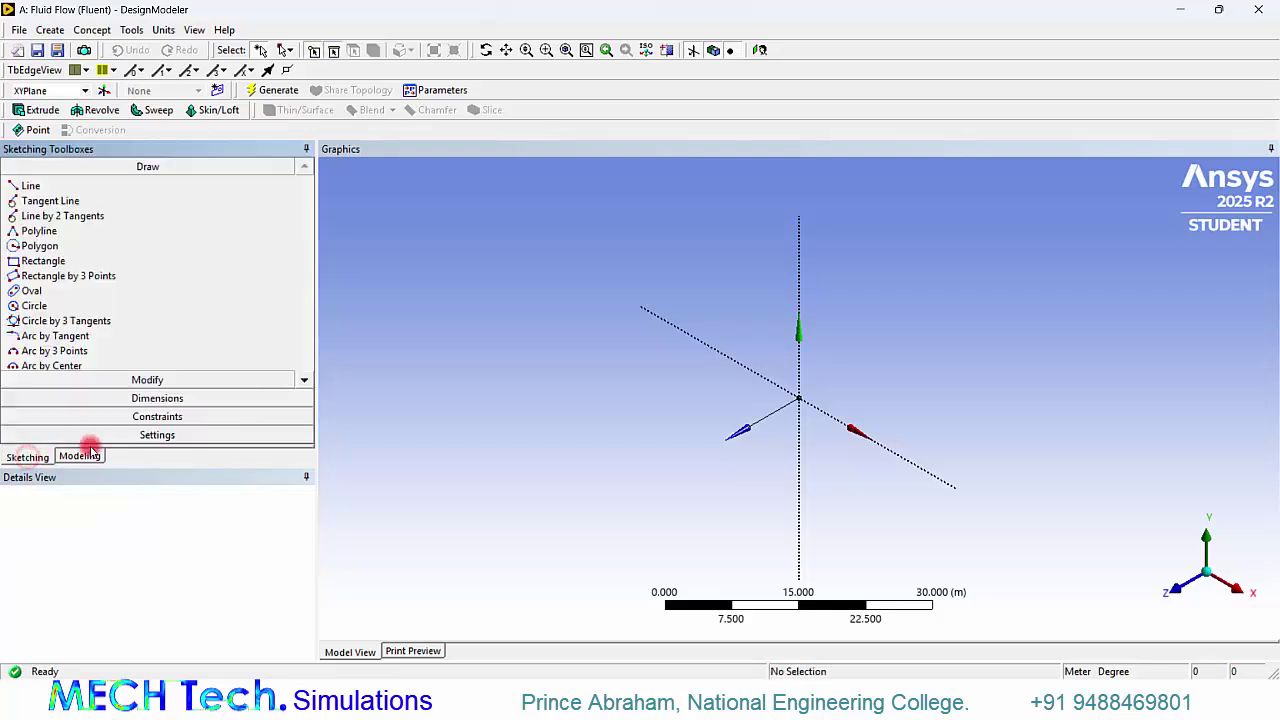
left_click(1182, 592)
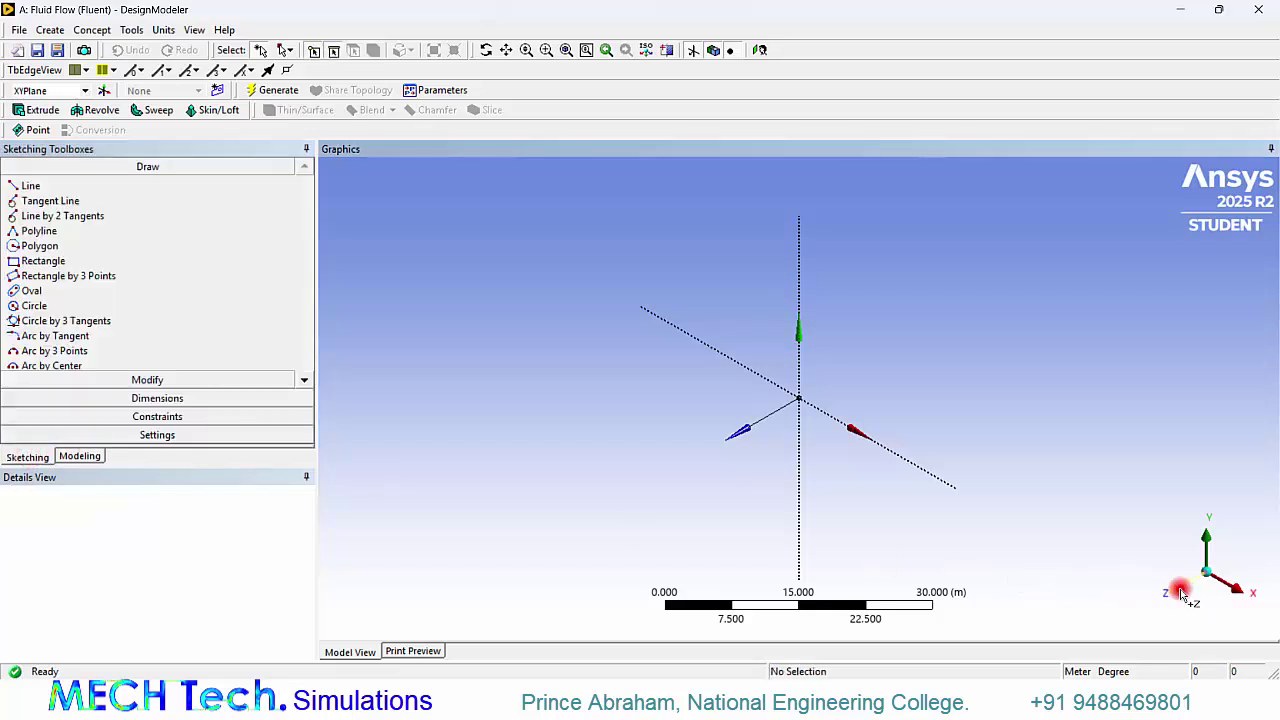
left_click(163, 30)
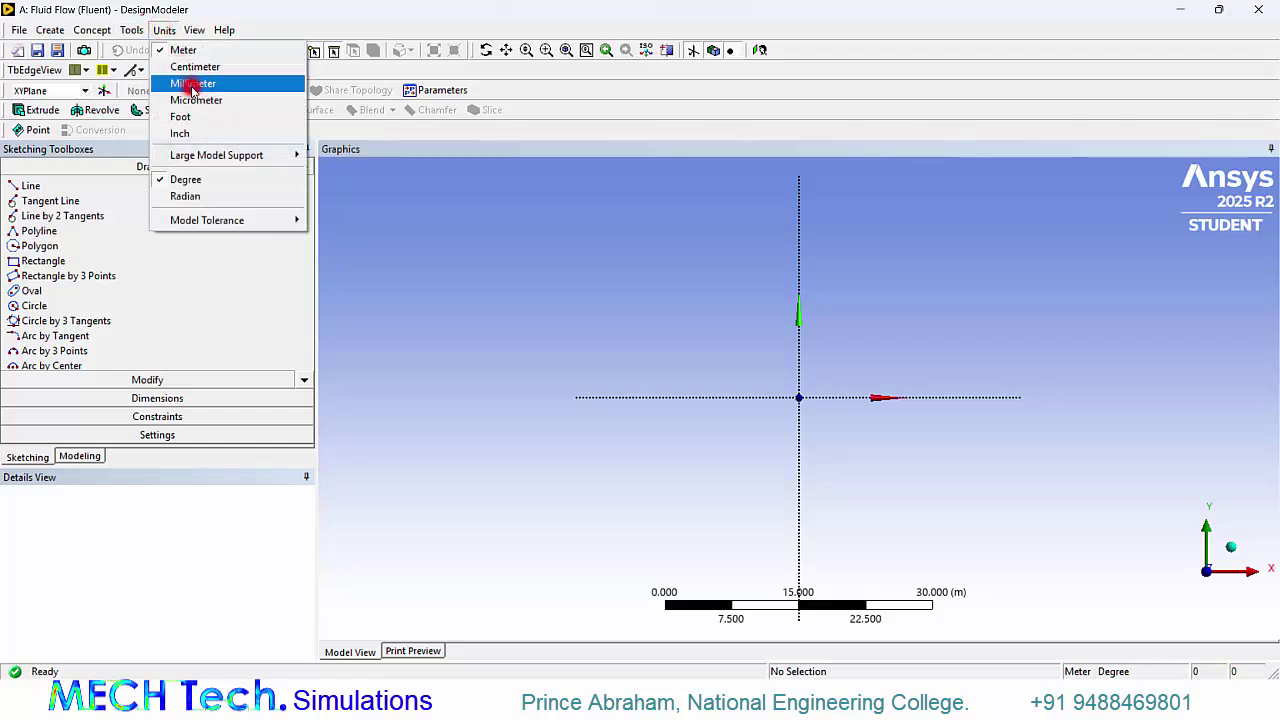
left_click(193, 85)
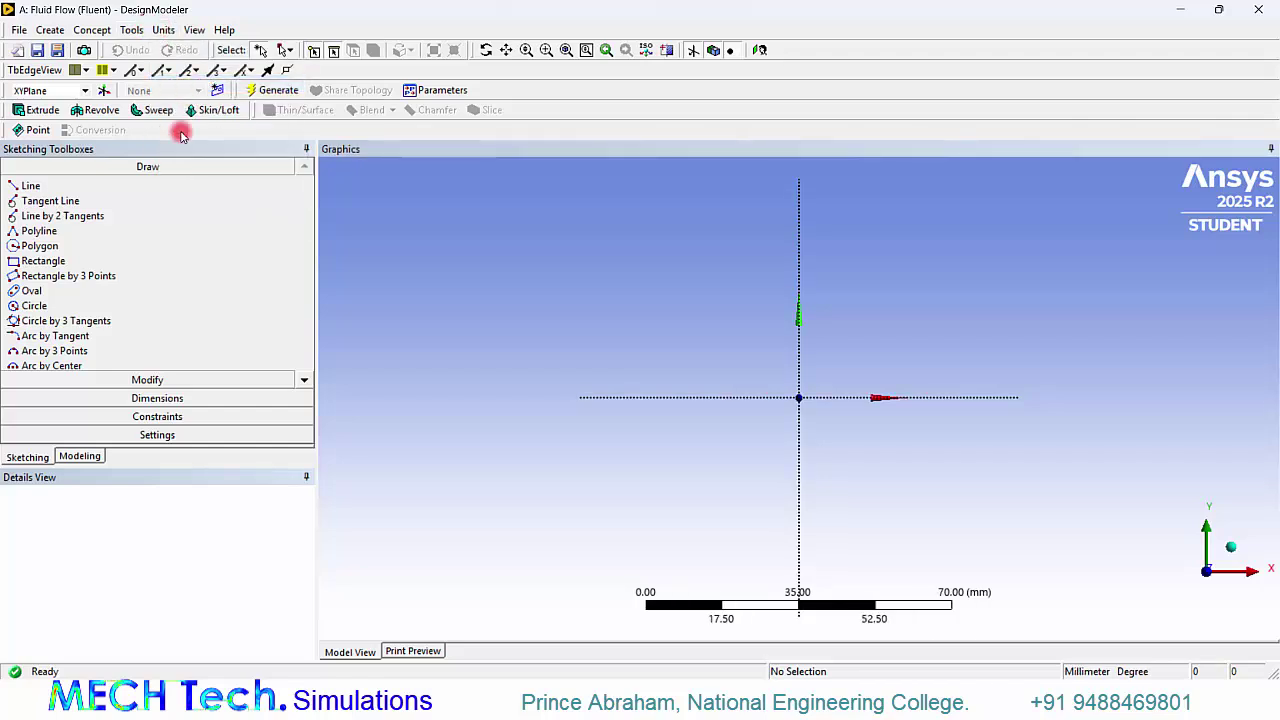
Sketch a circle about 99 mm in diameter centred on the origin of the XY plane
left_click(100, 308)
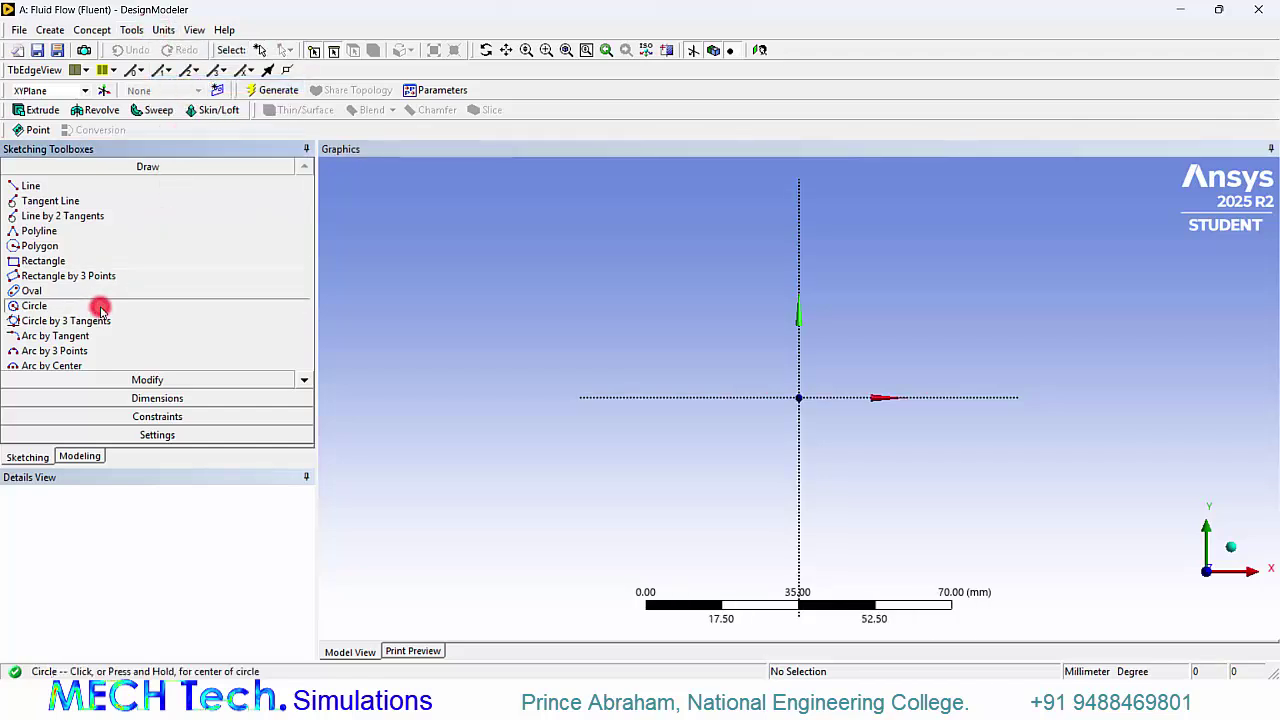
left_click(798, 397)
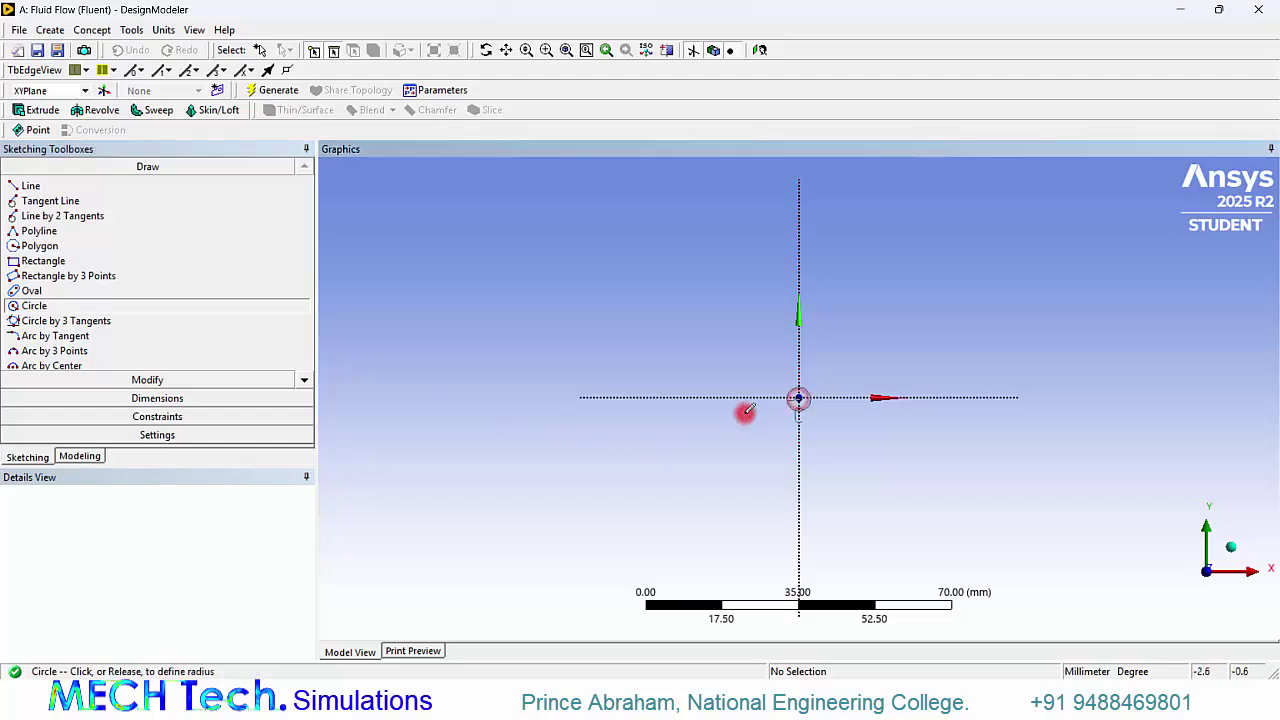
left_click(600, 491)
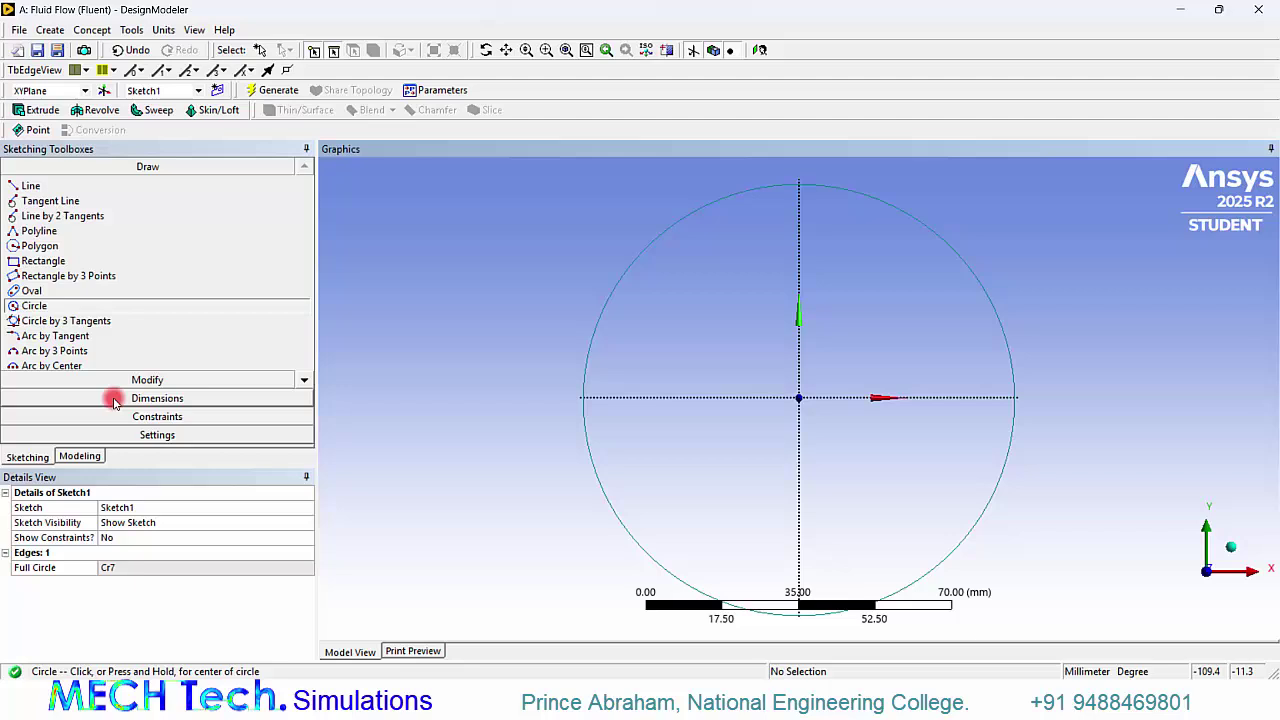
Dimension the circle's diameter and set it to 100 mm
left_click(109, 398)
left_click(623, 270)
left_click(555, 222)
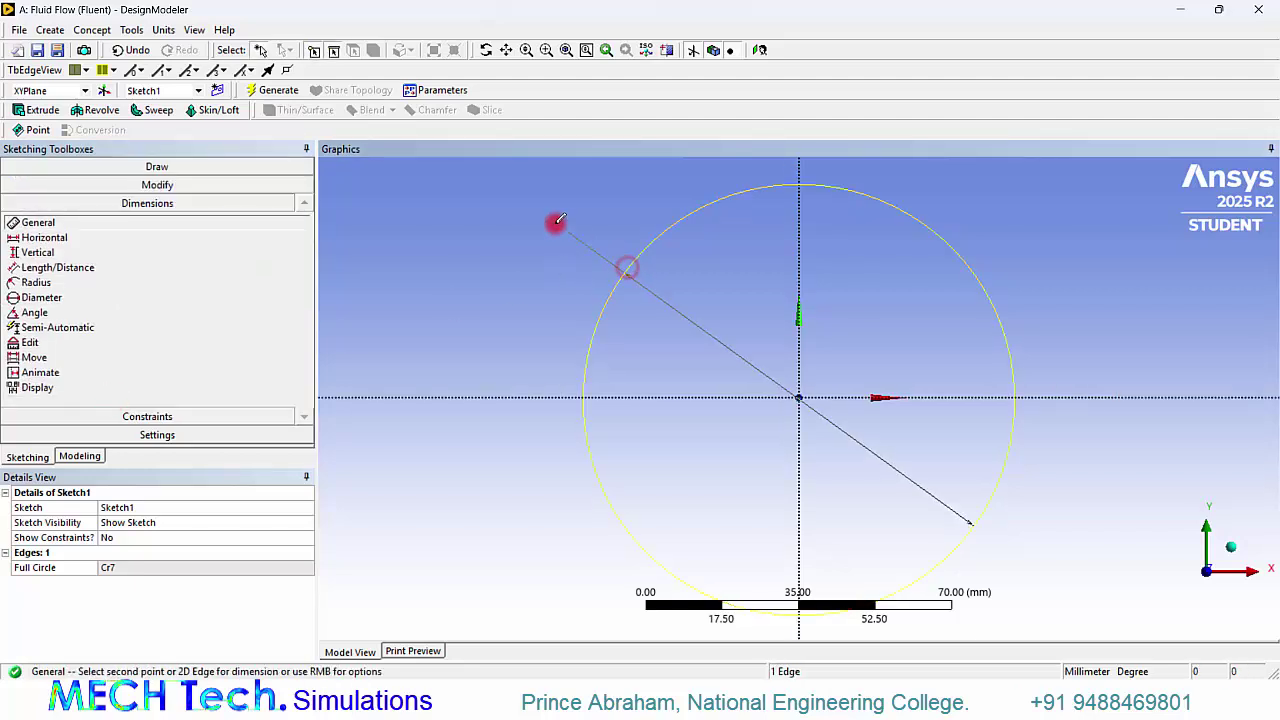
left_click(136, 567)
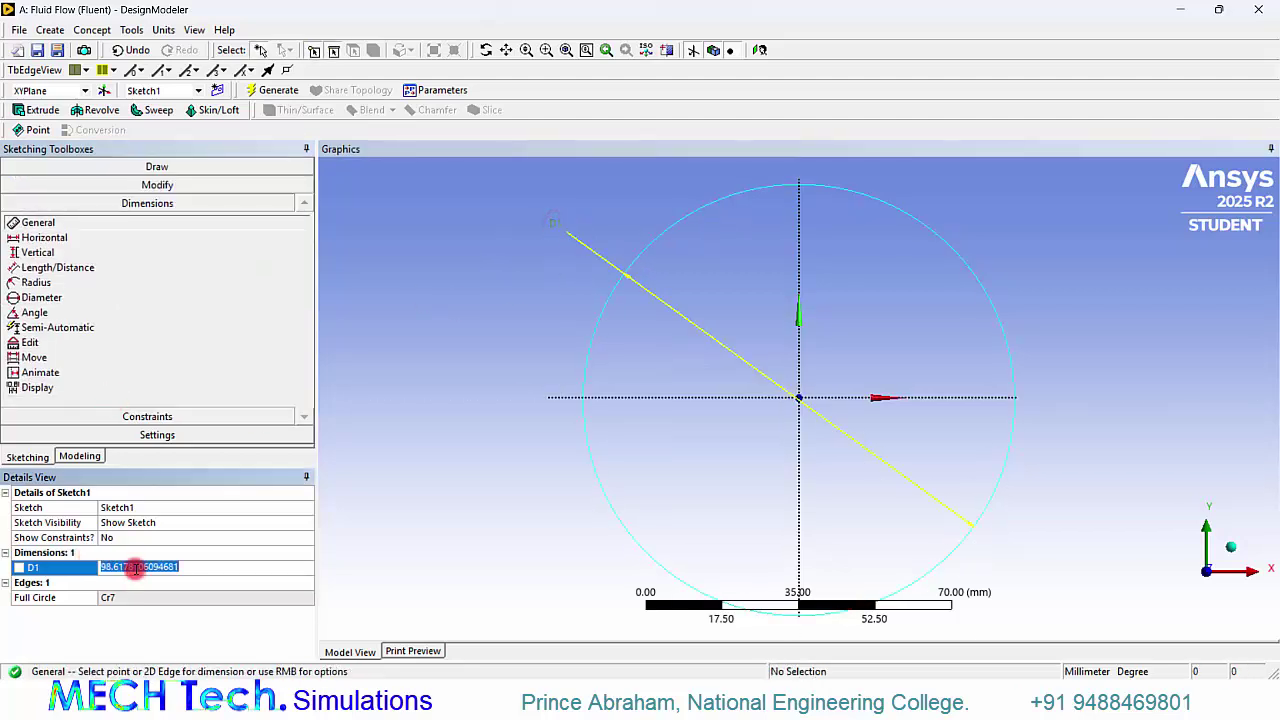
type("100")
key("Return")
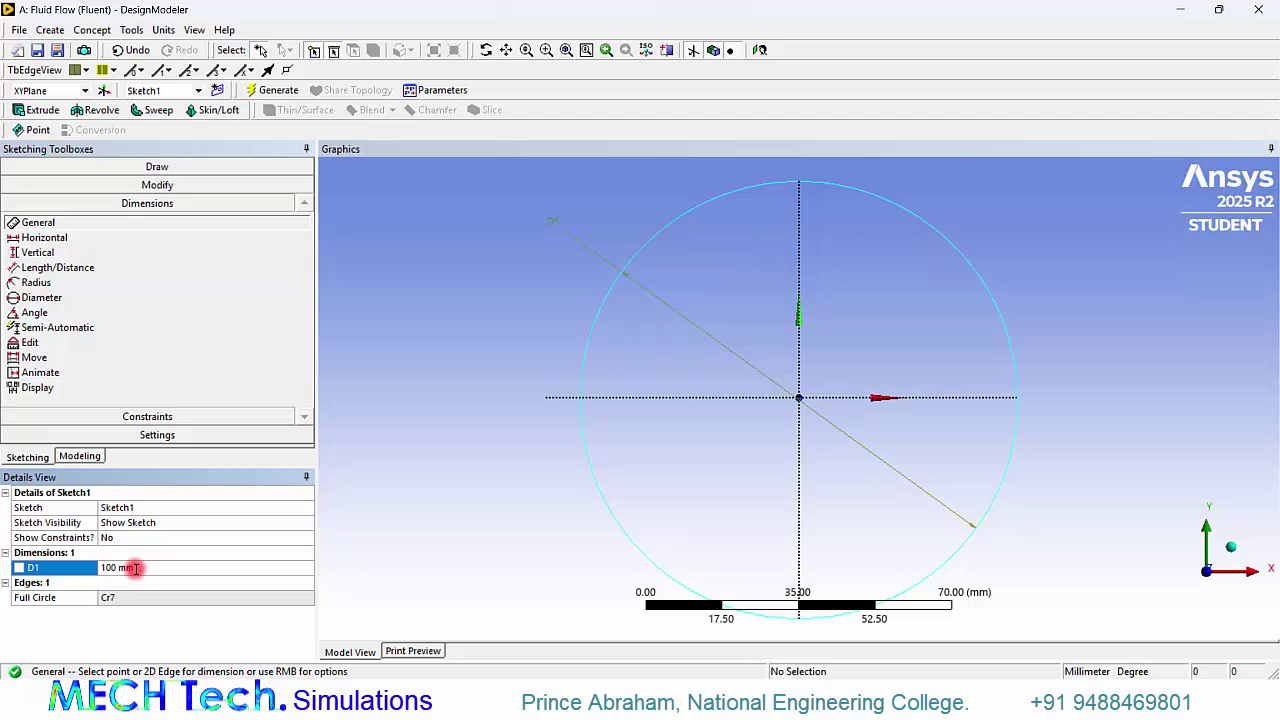
Extrude the circle sketch to a depth of 500 mm, generate the solid pipe body, and close DesignModeler
left_click(40, 111)
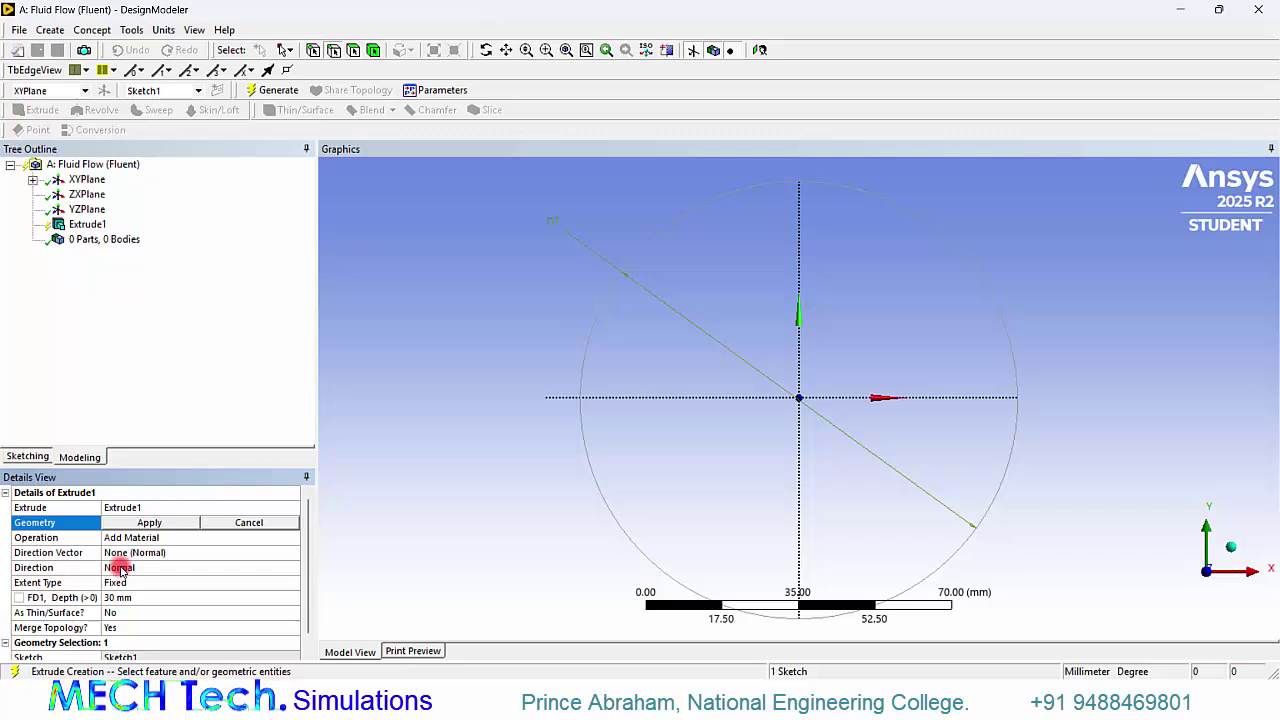
left_click(118, 597)
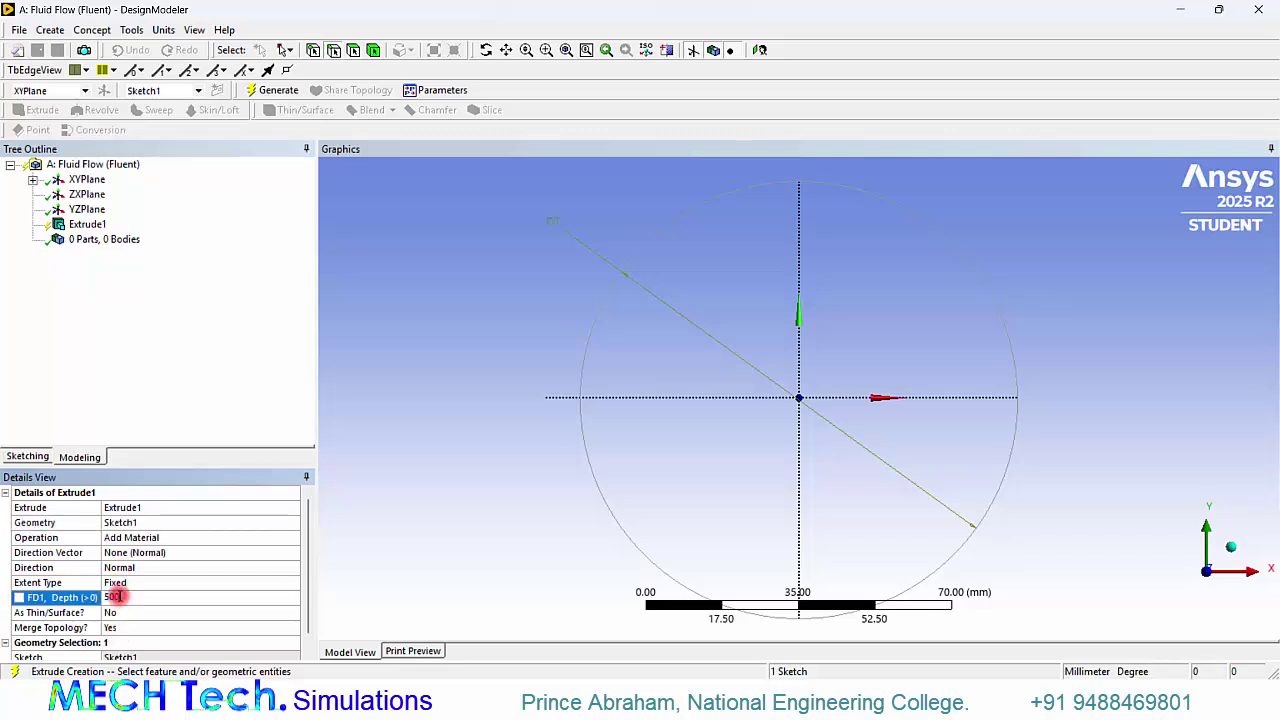
type("500")
key("Return")
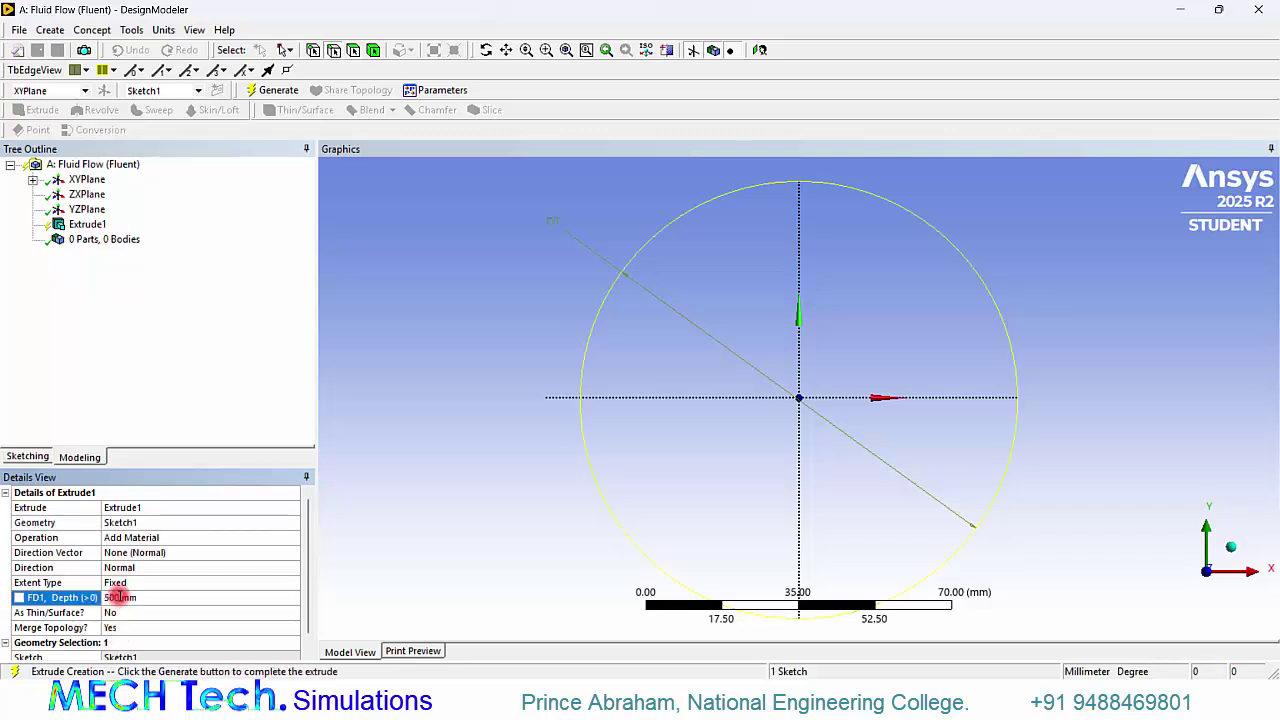
left_click(276, 90)
left_click(1229, 546)
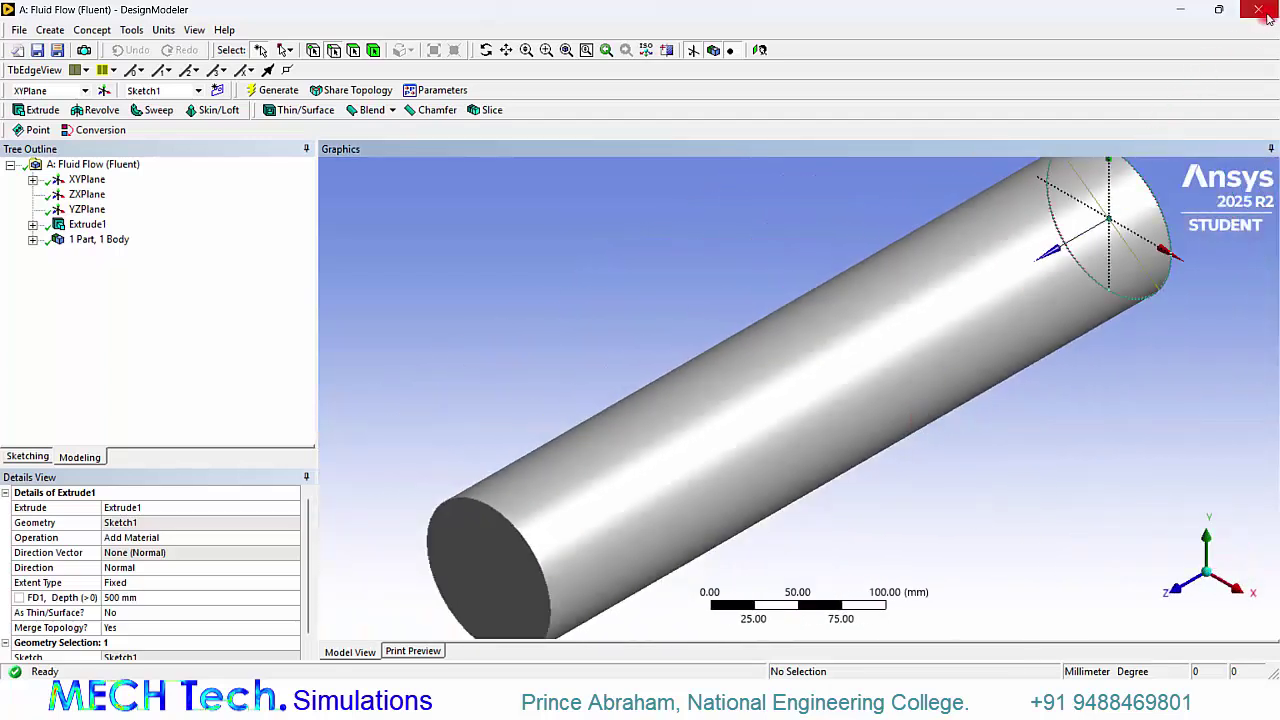
left_click(1258, 10)
Open the system's mesh for editing and create a named selection "inlet" on the cylinder's end face at the origin
double_click(309, 211)
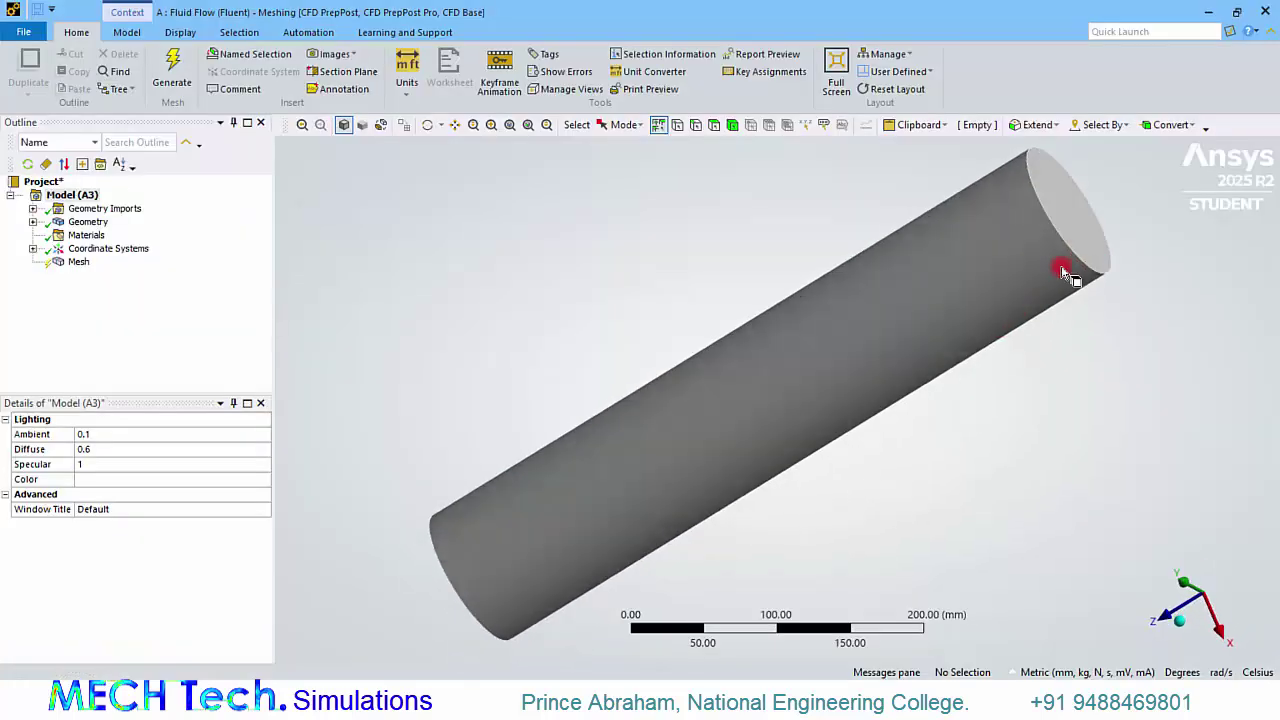
left_click(1064, 220)
right_click(1064, 218)
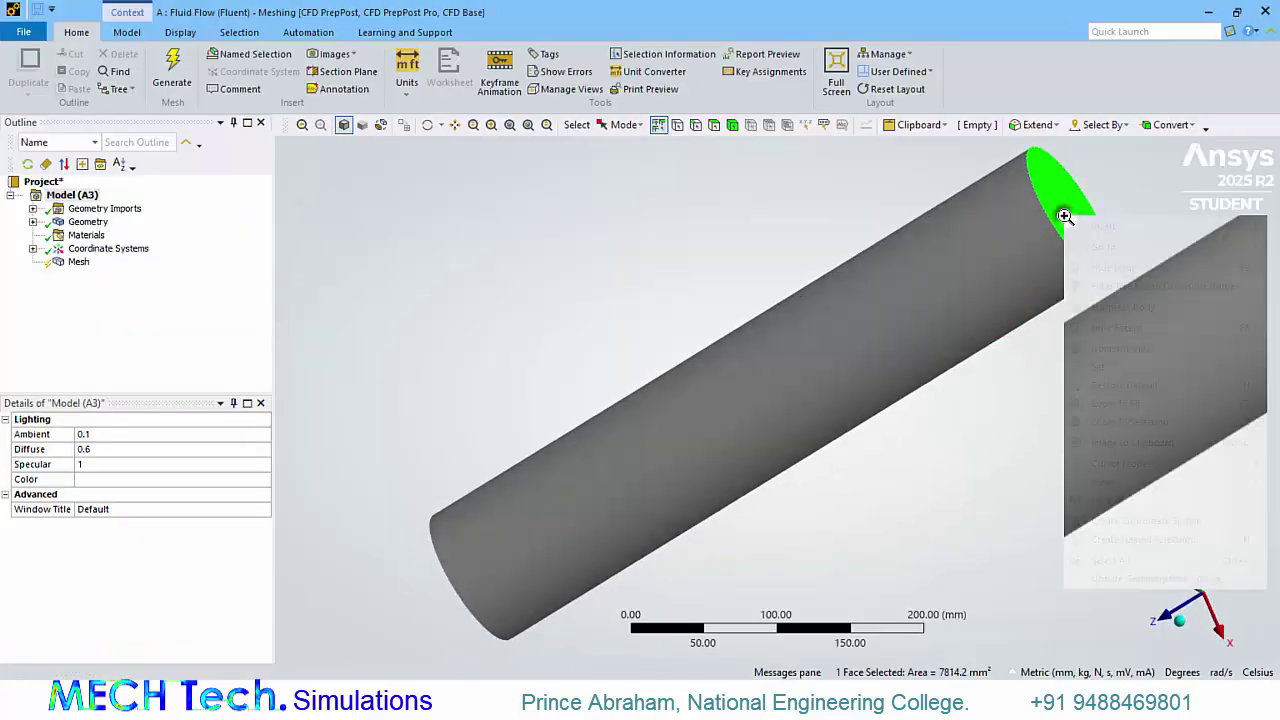
left_click(1120, 540)
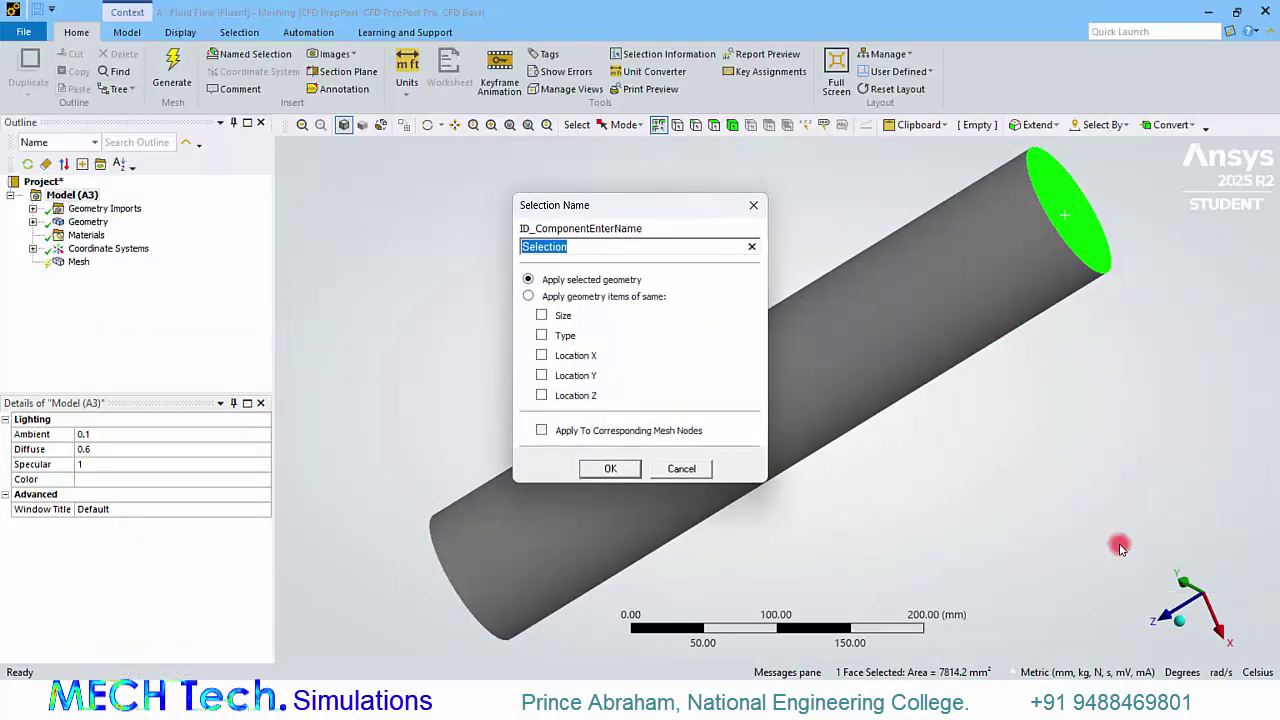
type("inlet")
key("Return")
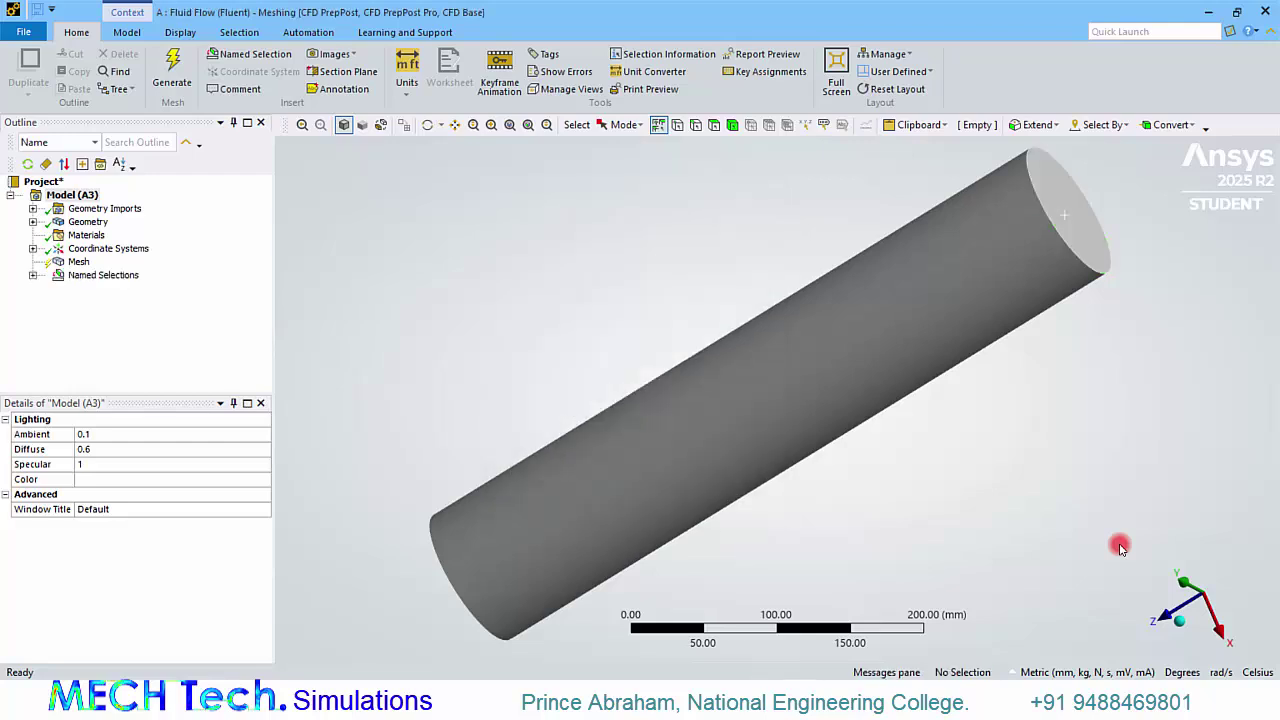
Create a named selection "outlet" on the cylinder's opposite end face, at the positive Z end
middle_click_drag(650, 525, 652, 523)
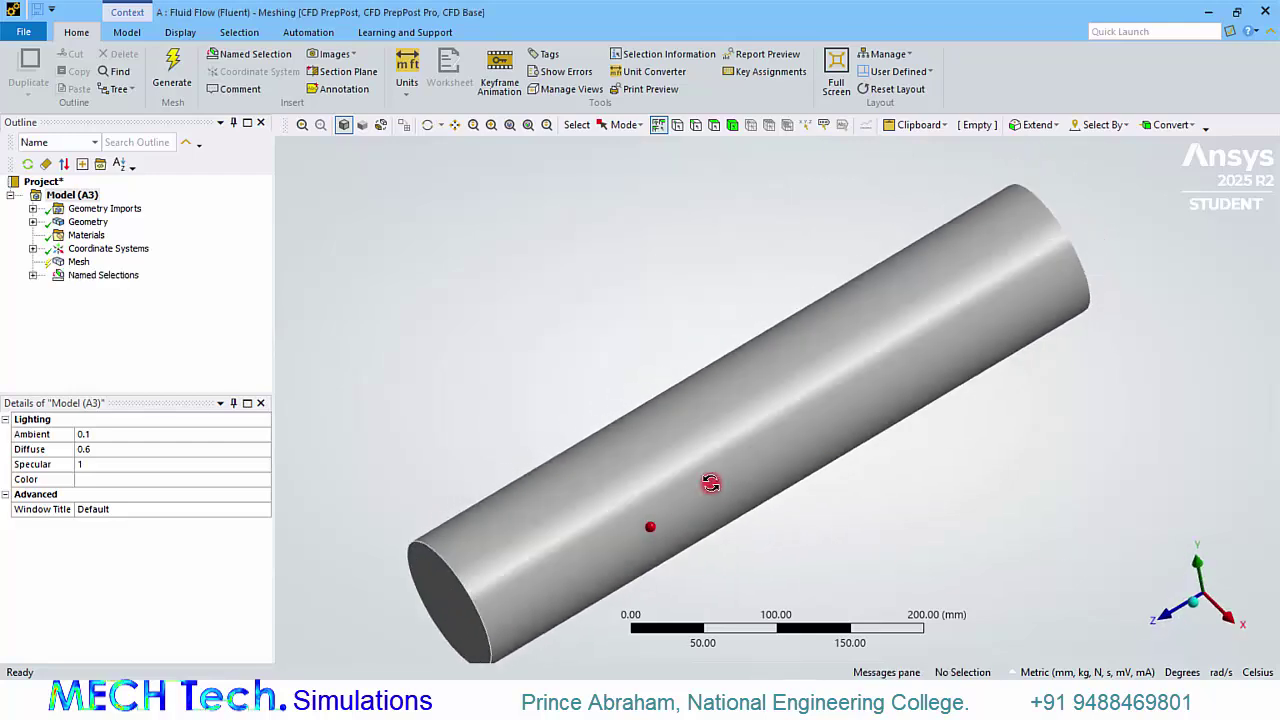
left_click(450, 573)
right_click(448, 574)
left_click(491, 523)
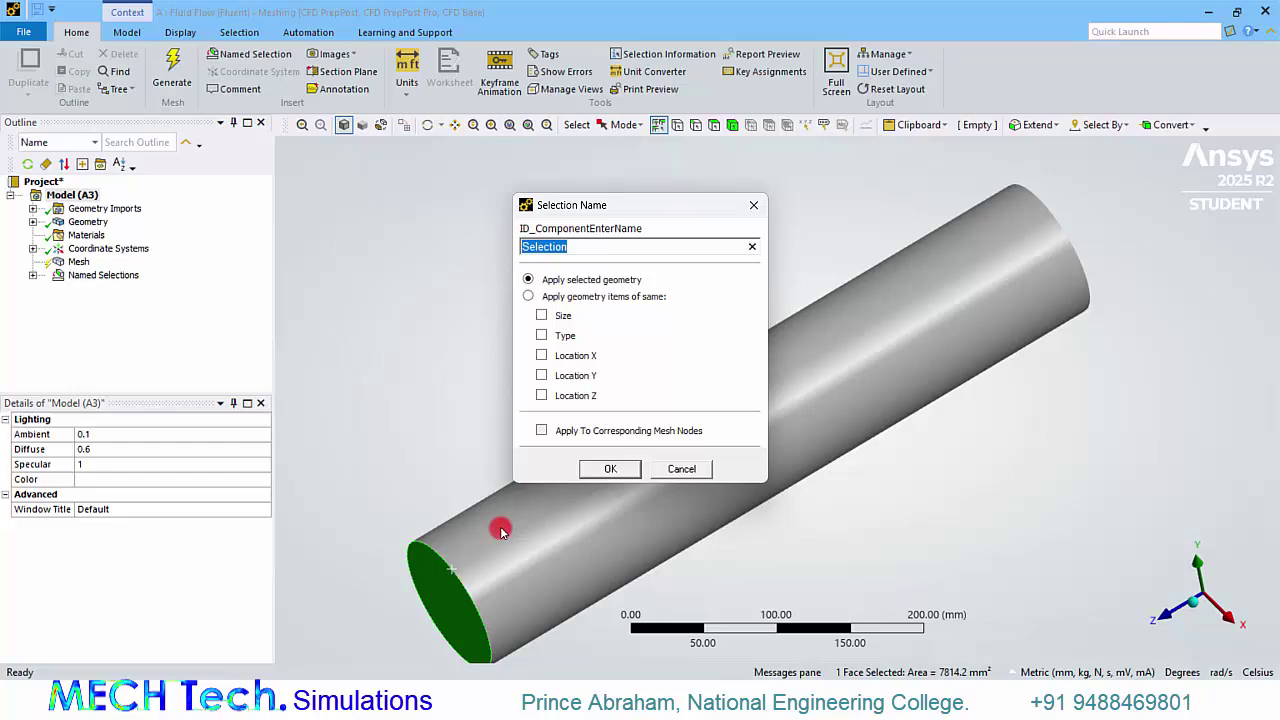
type("outlet")
key("Return")
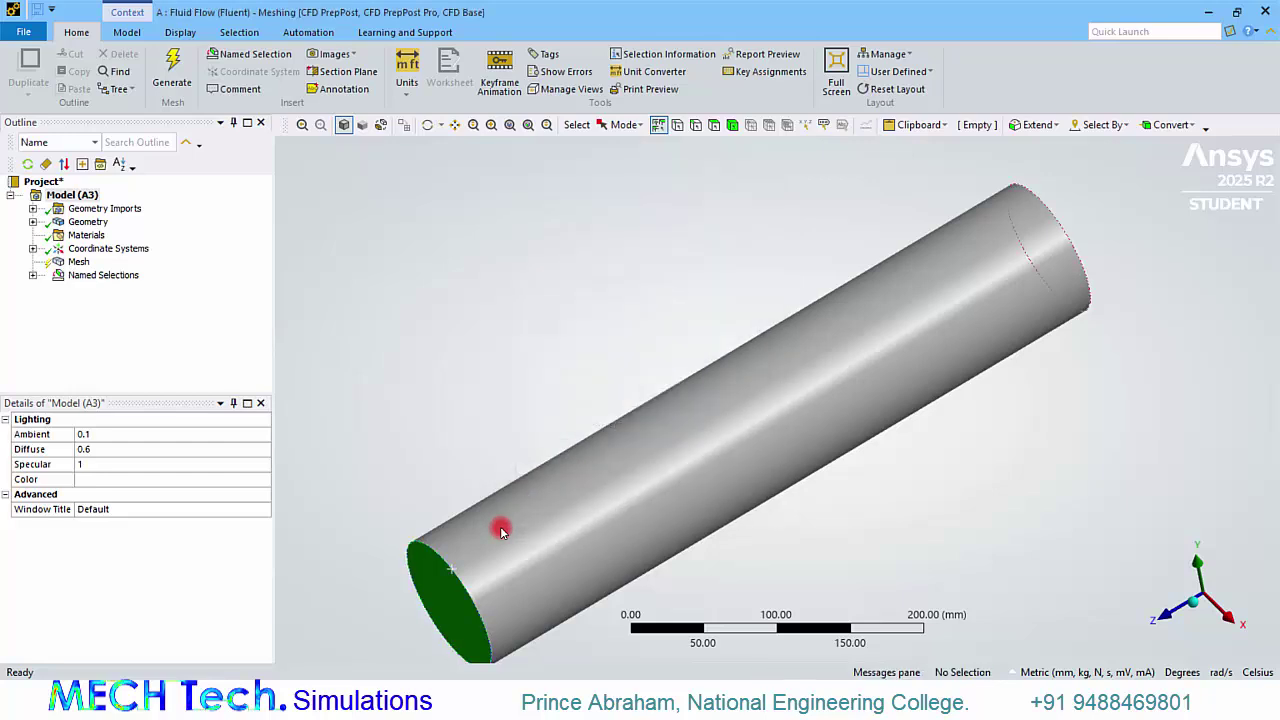
Set the mesh element size to 4 mm, generate the mesh, and close the Meshing application
left_click(80, 262)
left_click(189, 494)
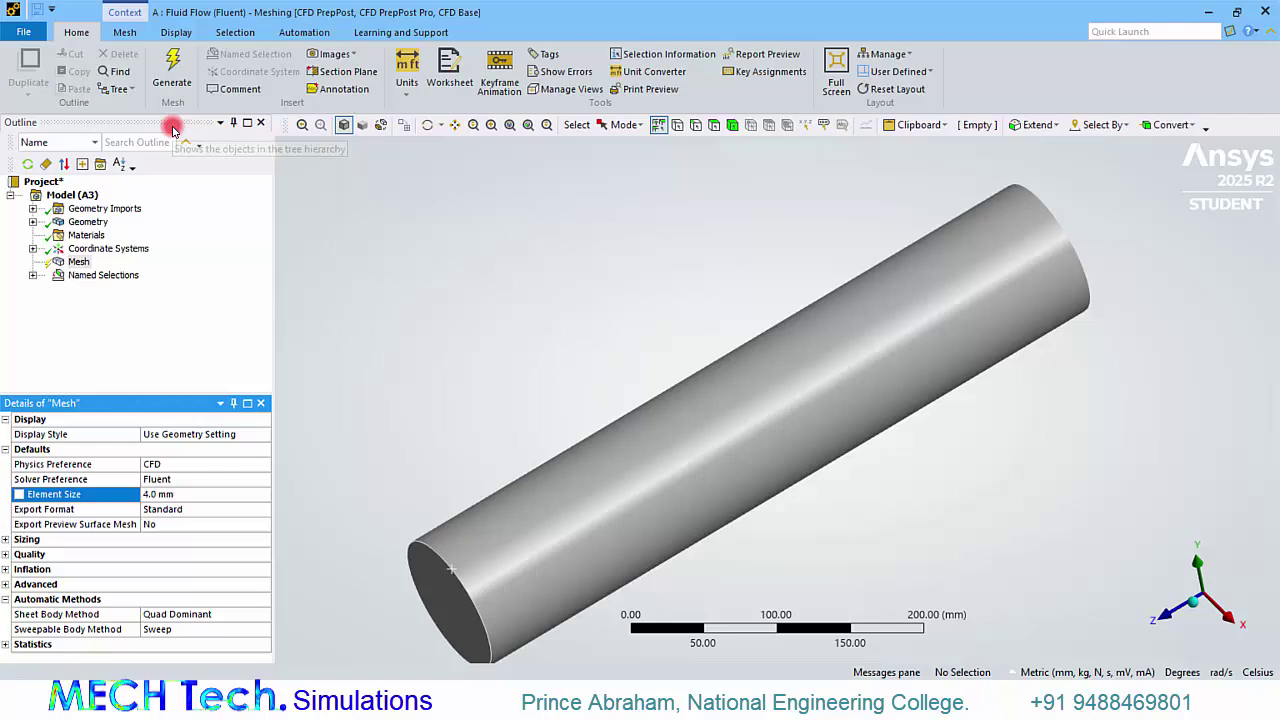
left_click(182, 76)
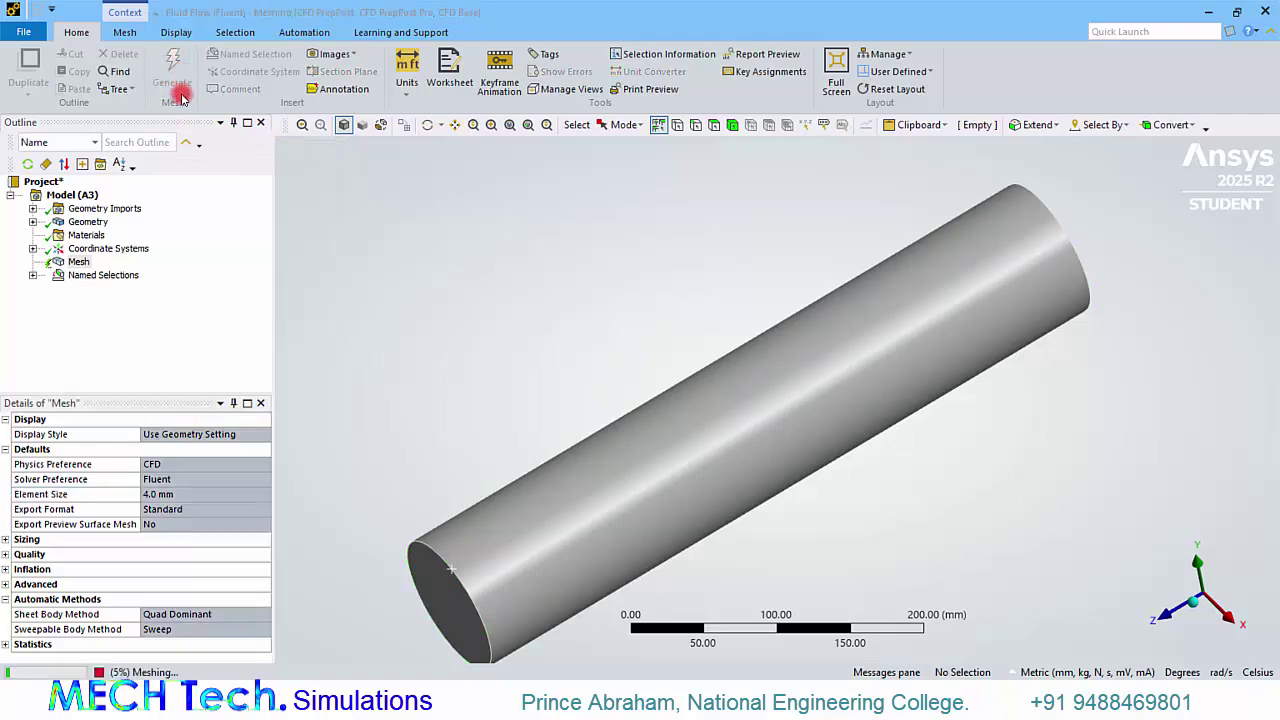
left_click(79, 265)
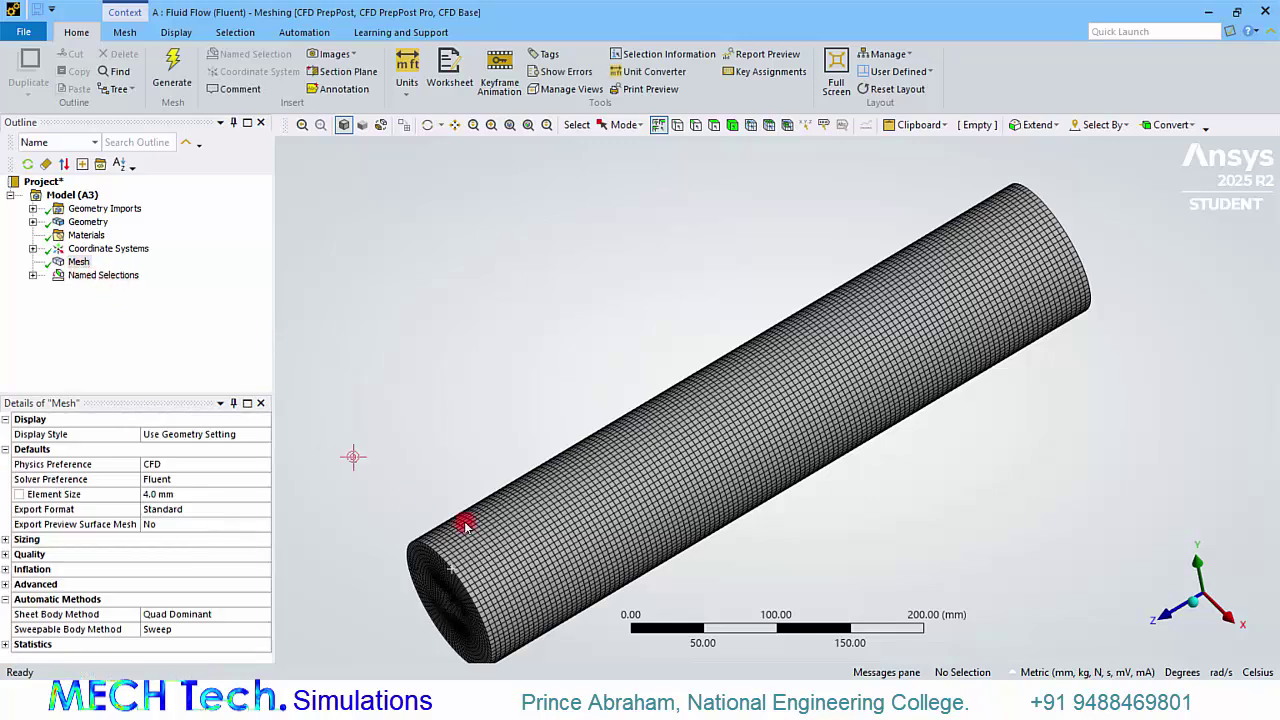
left_click(1269, 11)
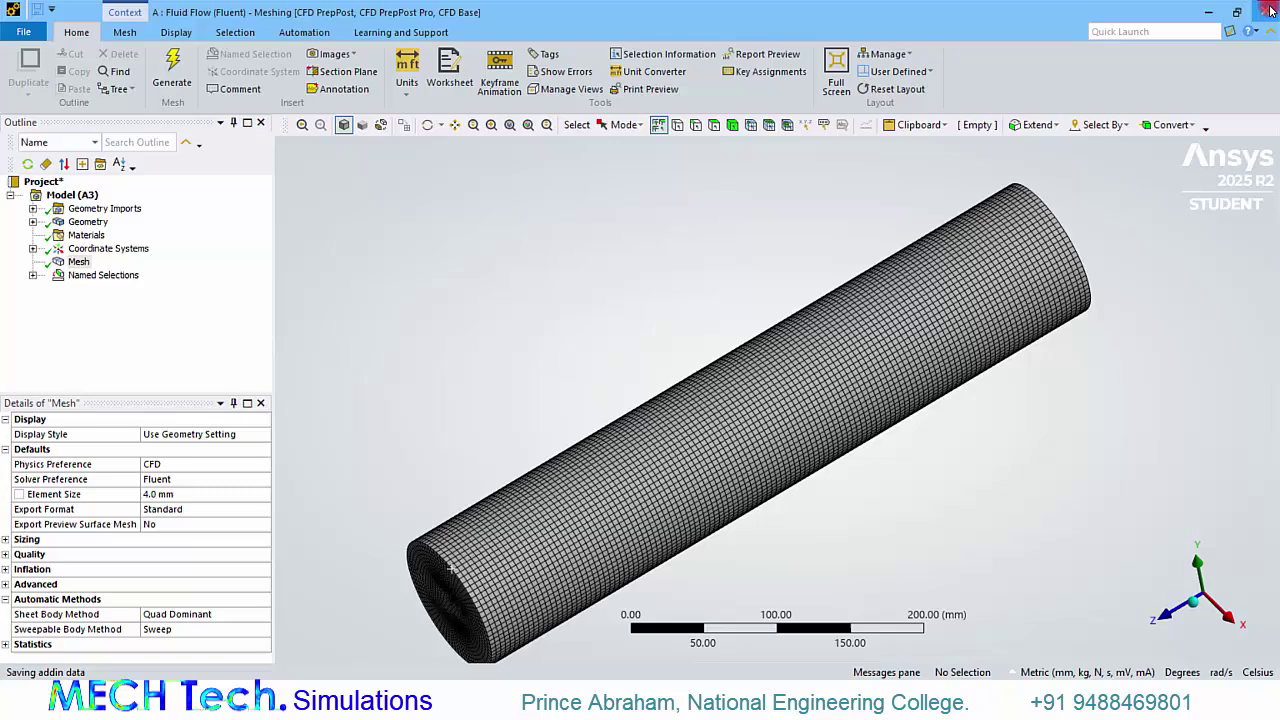
Update the Mesh cell of the Fluent system and launch Fluent from its Setup cell with the default launcher settings
right_click(314, 214)
left_click(351, 309)
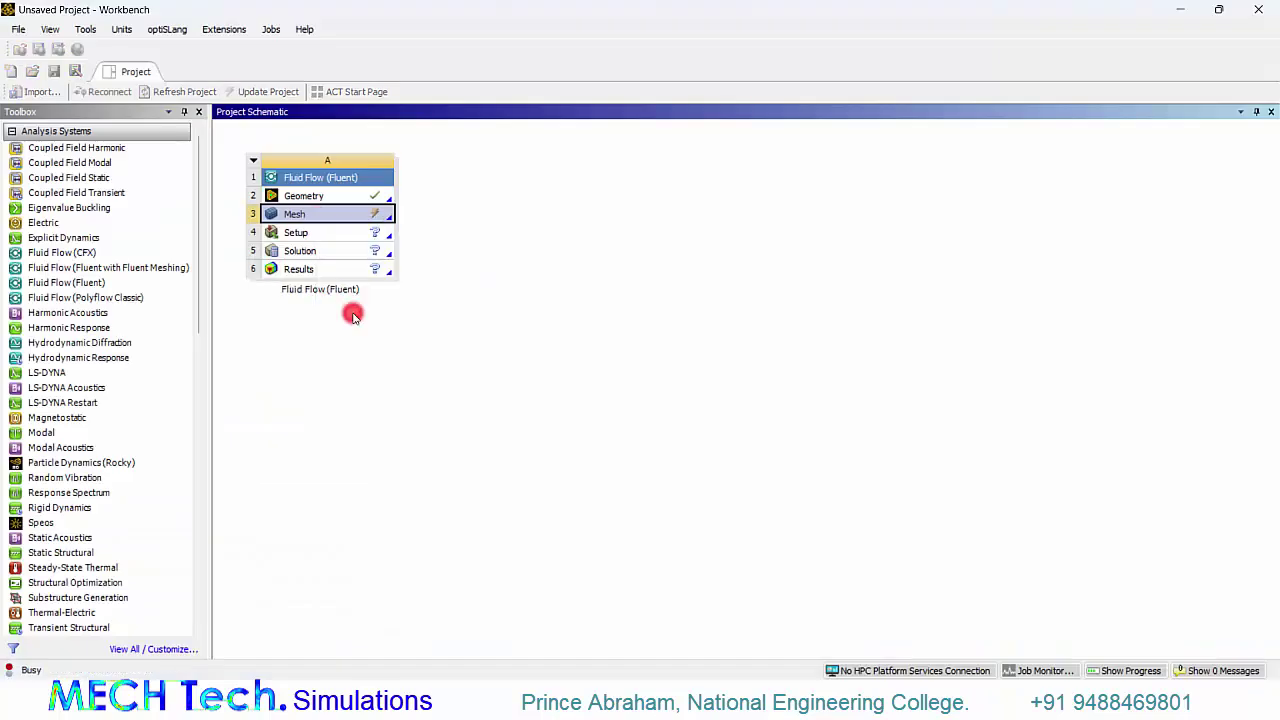
double_click(349, 236)
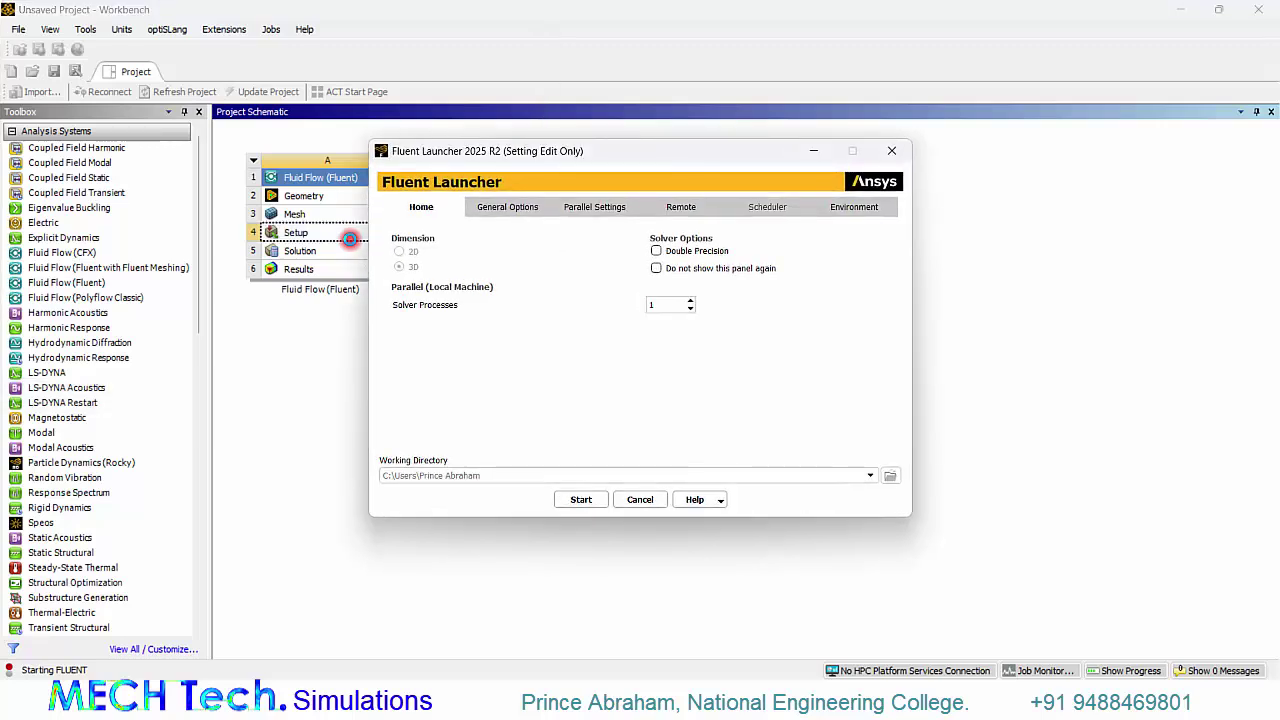
left_click(581, 500)
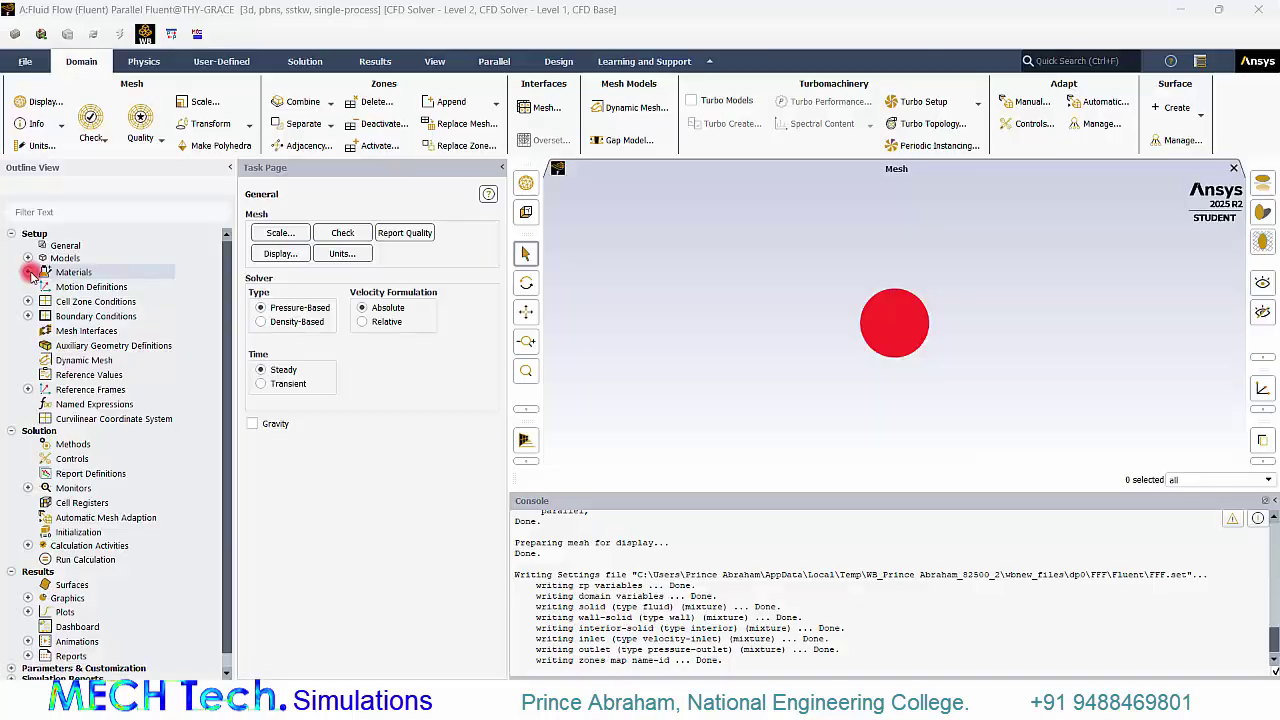
Copy water-liquid (h2o<l>) from the Fluent database into the case's fluid materials and close the material dialogs
left_click(29, 272)
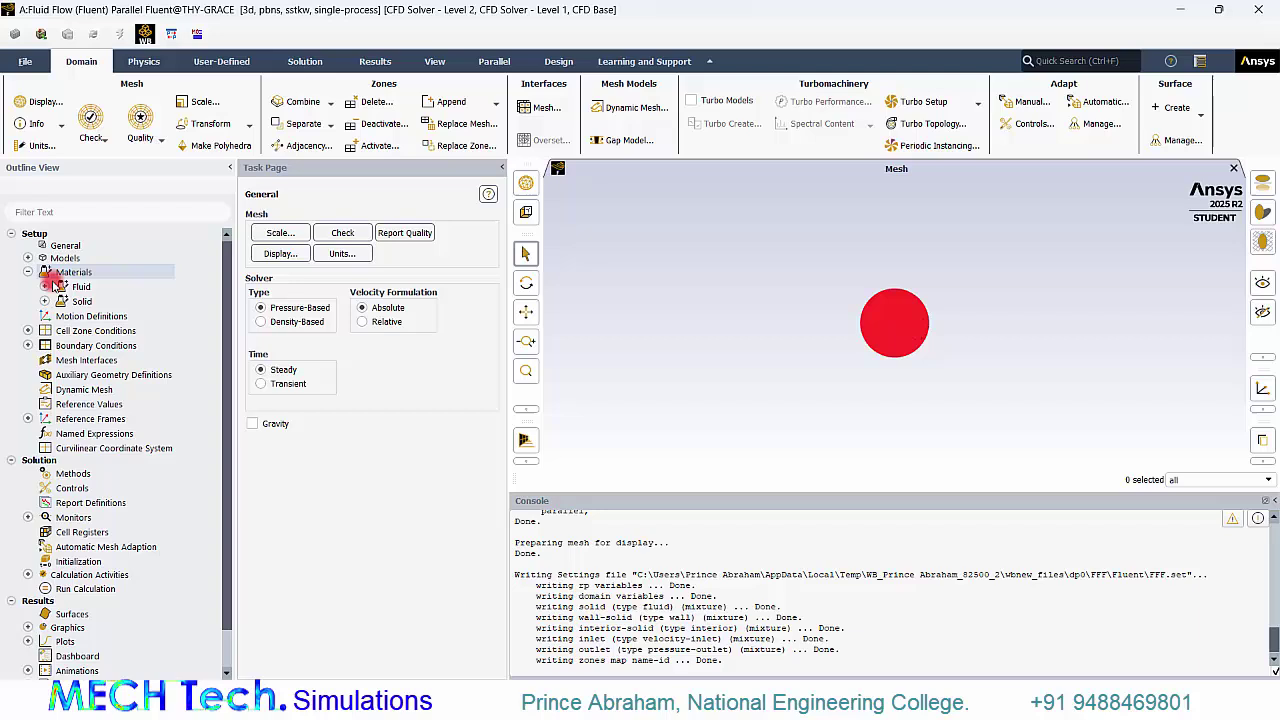
left_click(44, 287)
left_click(90, 301)
double_click(90, 301)
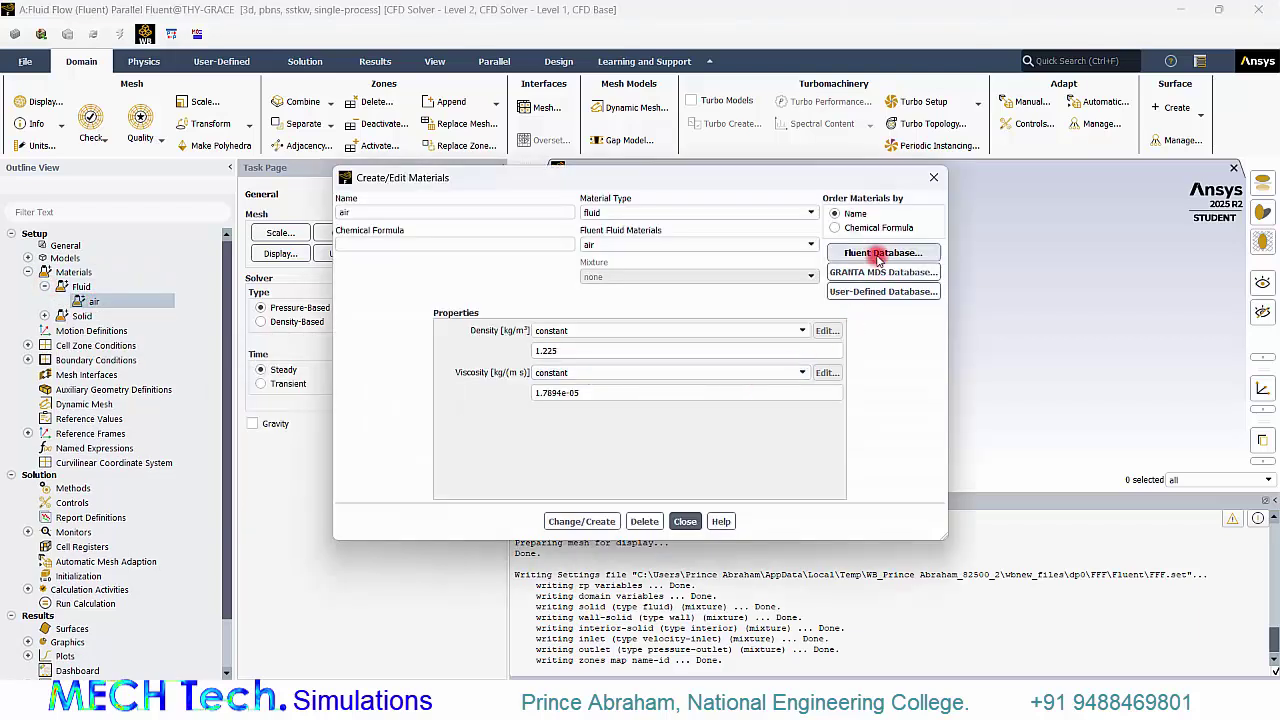
left_click(870, 252)
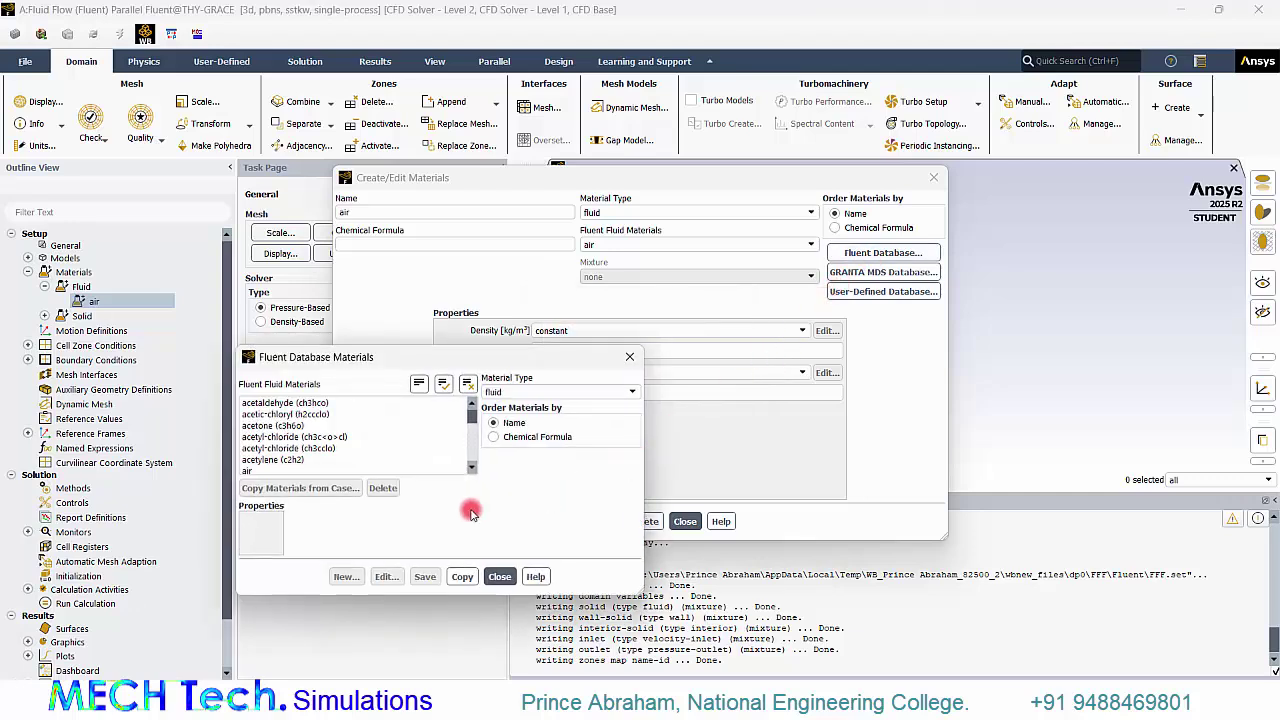
left_click_drag(470, 425, 470, 466)
left_click(356, 440)
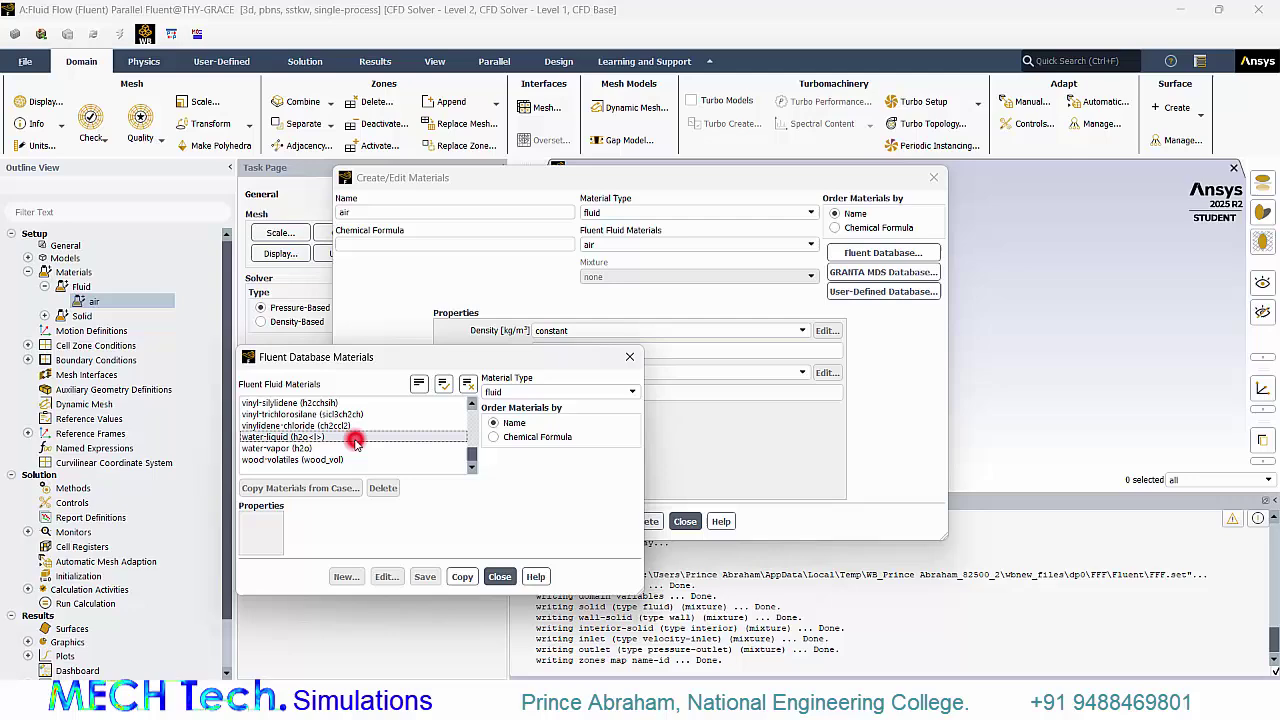
left_click(664, 528)
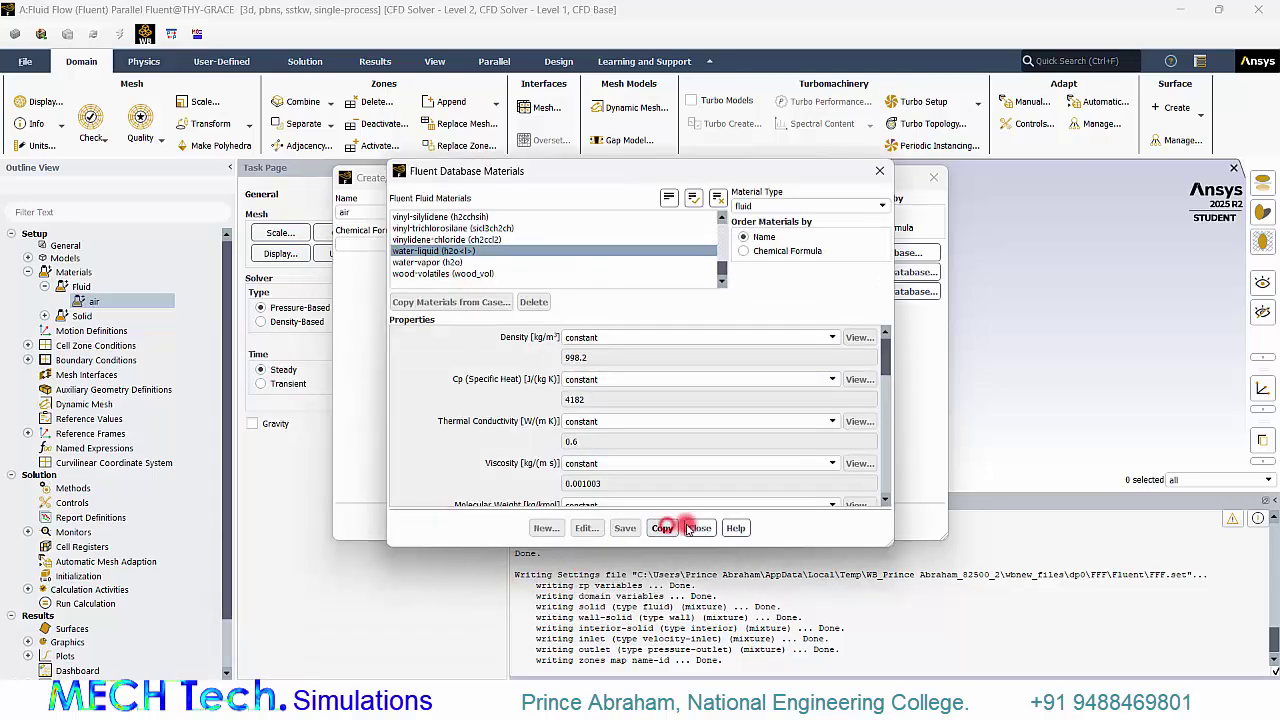
left_click(699, 528)
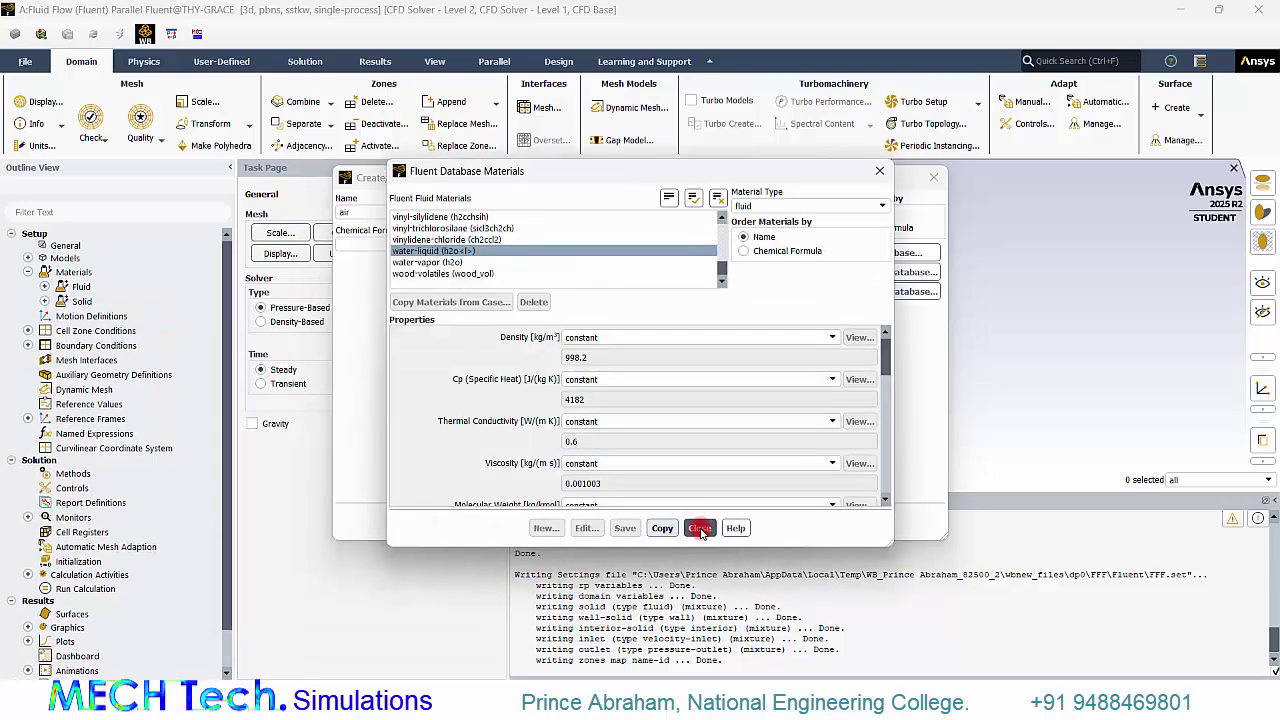
left_click(689, 440)
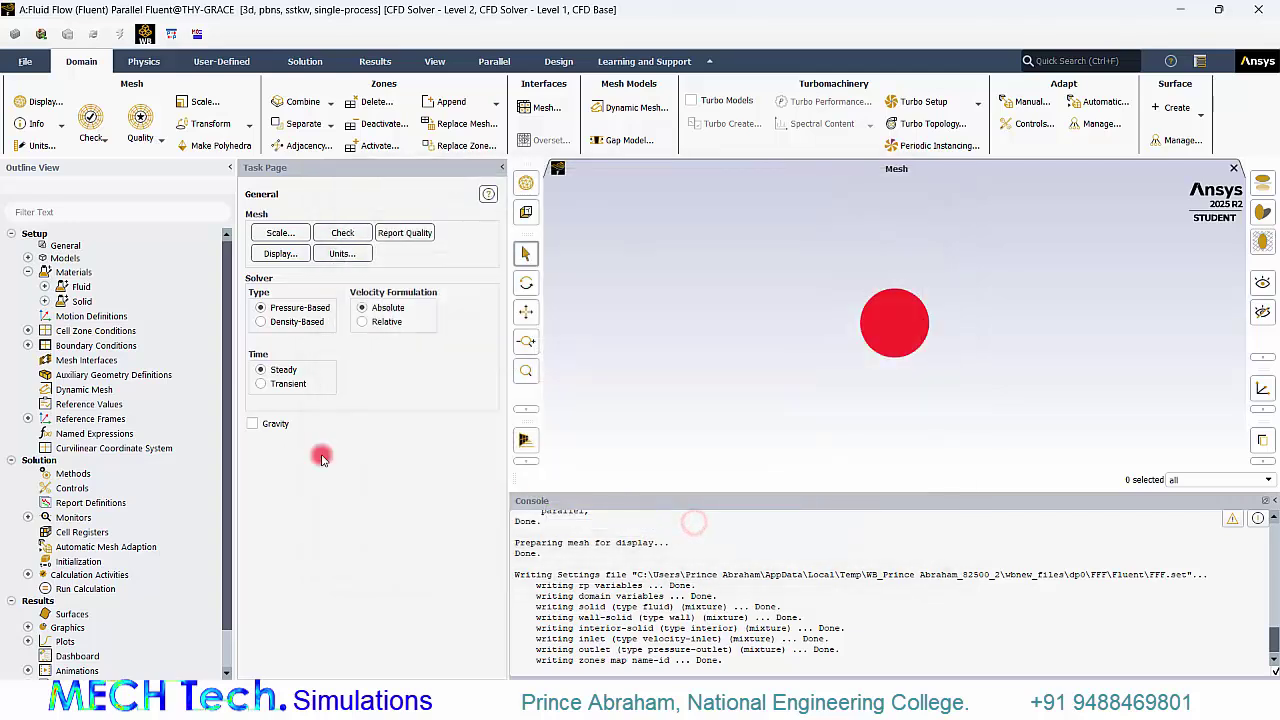
Assign water-liquid as the material of the fluid cell zone "solid" and apply the change
left_click(28, 330)
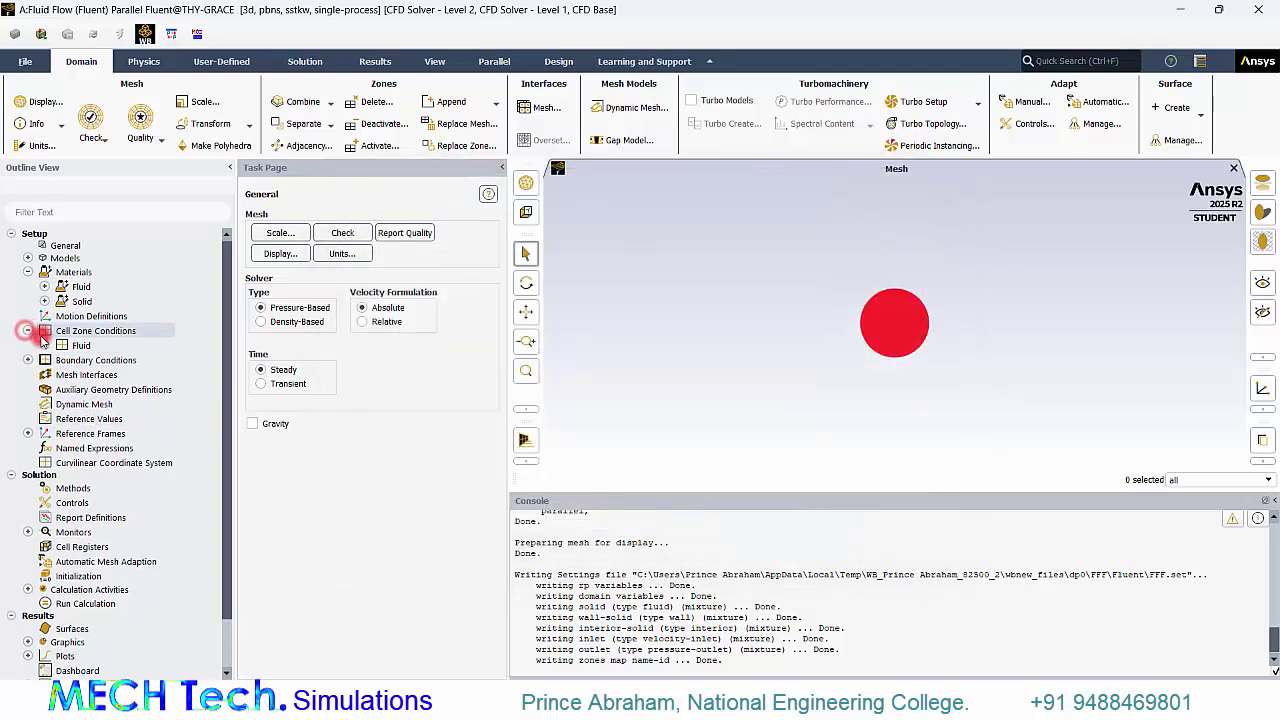
left_click(44, 345)
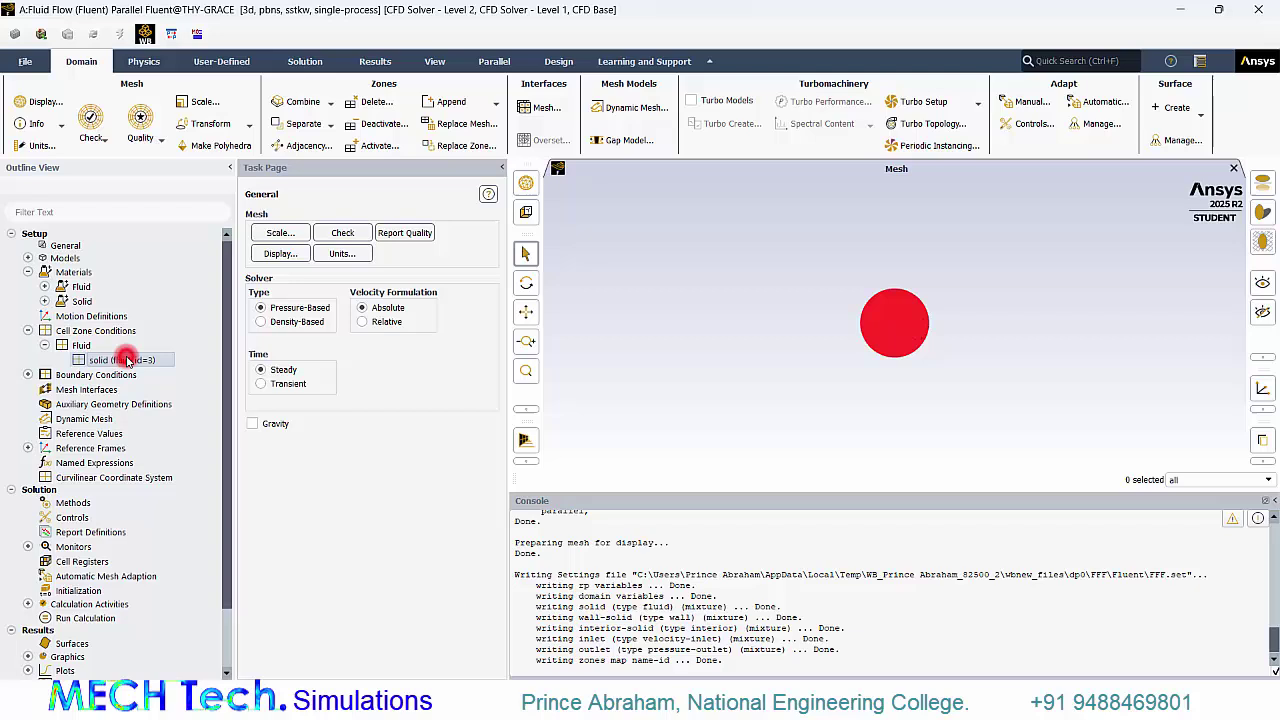
double_click(127, 360)
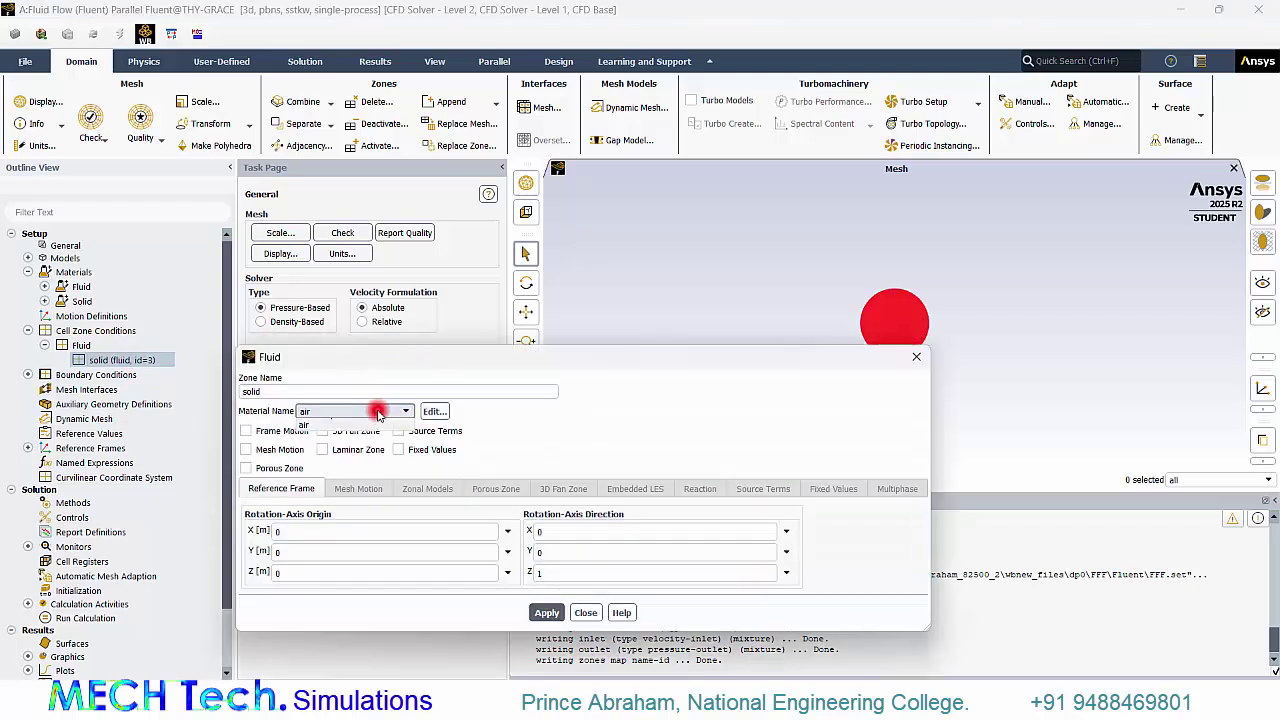
left_click(372, 411)
left_click(365, 432)
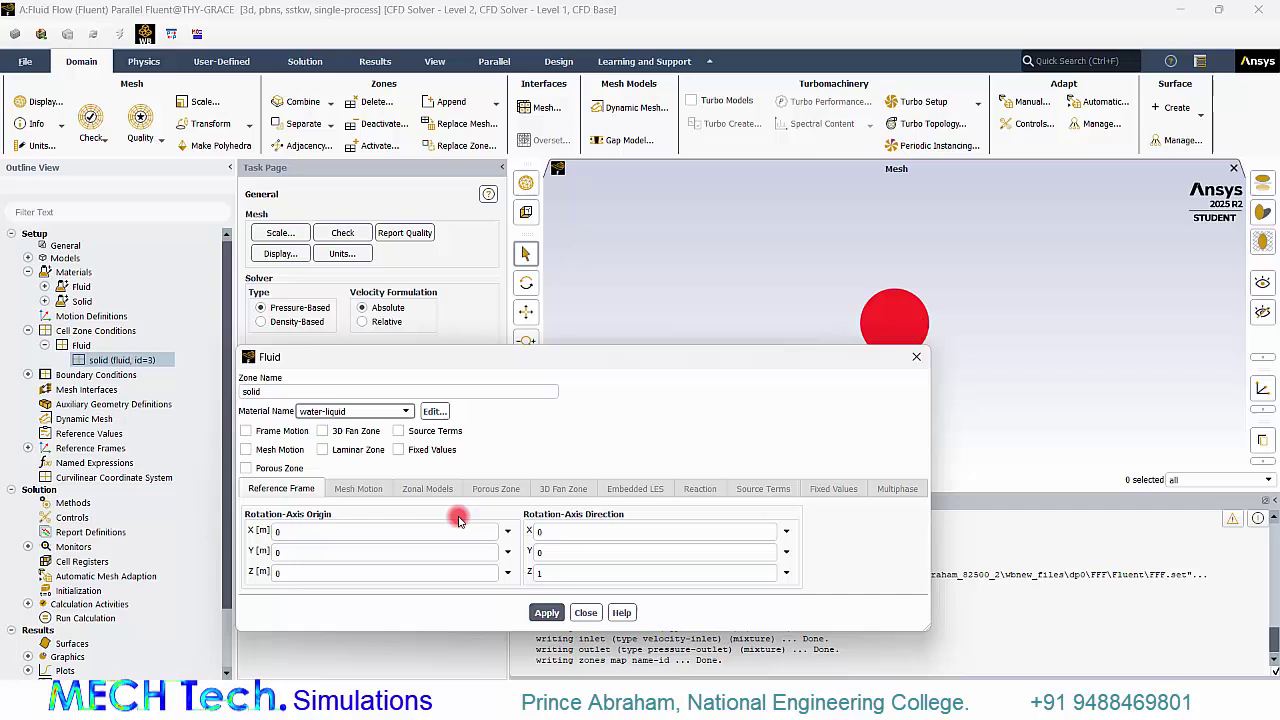
left_click(545, 611)
left_click(587, 613)
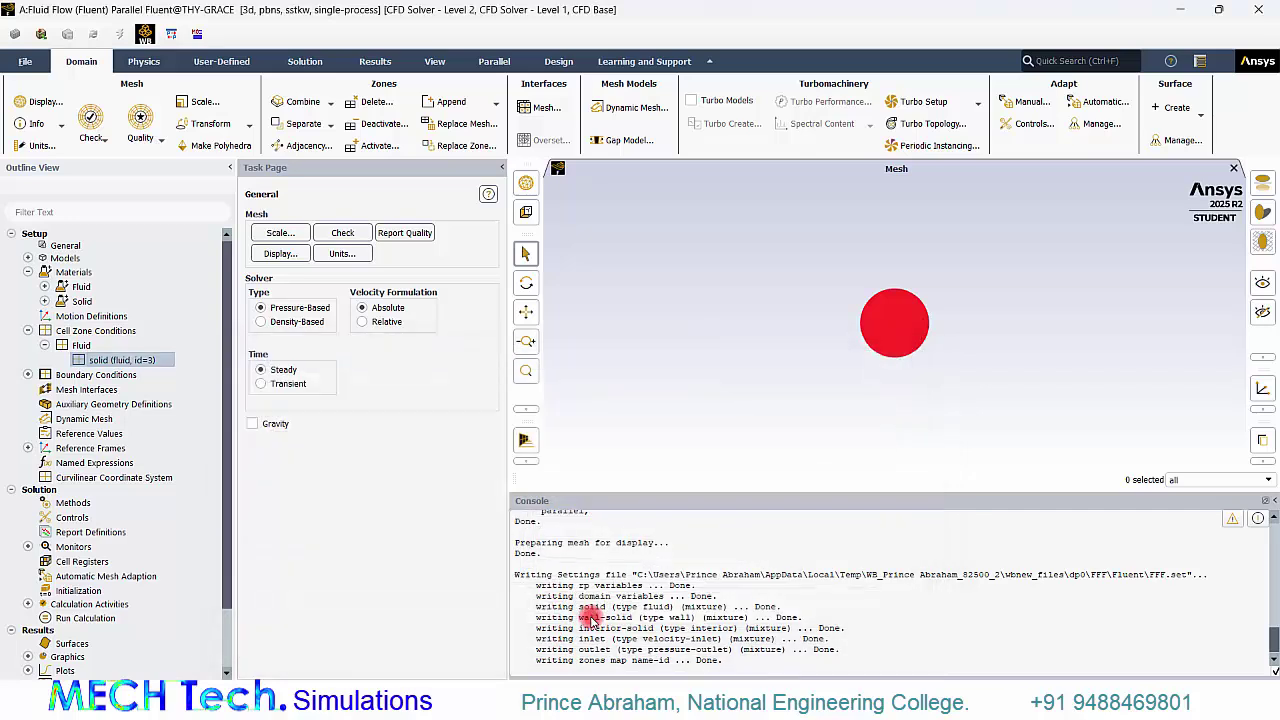
Set the velocity magnitude of the inlet boundary condition to 1 m/s and apply it
left_click(28, 374)
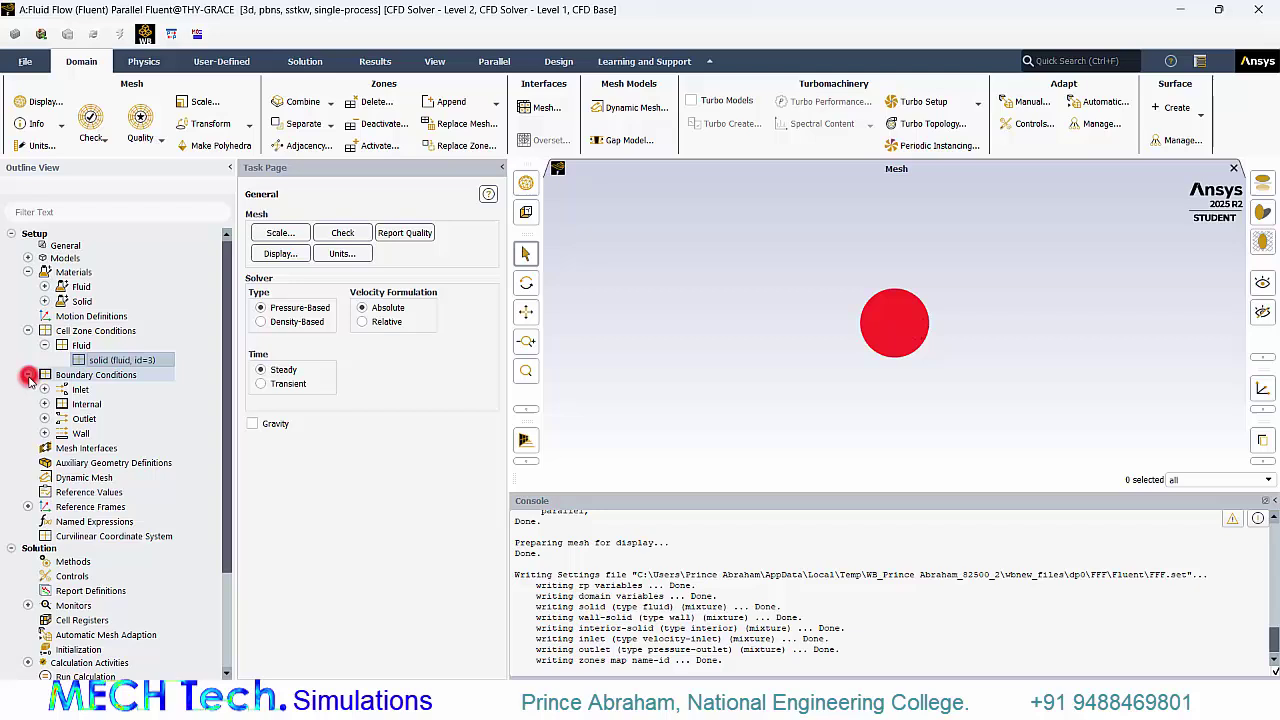
left_click(44, 389)
left_click(124, 406)
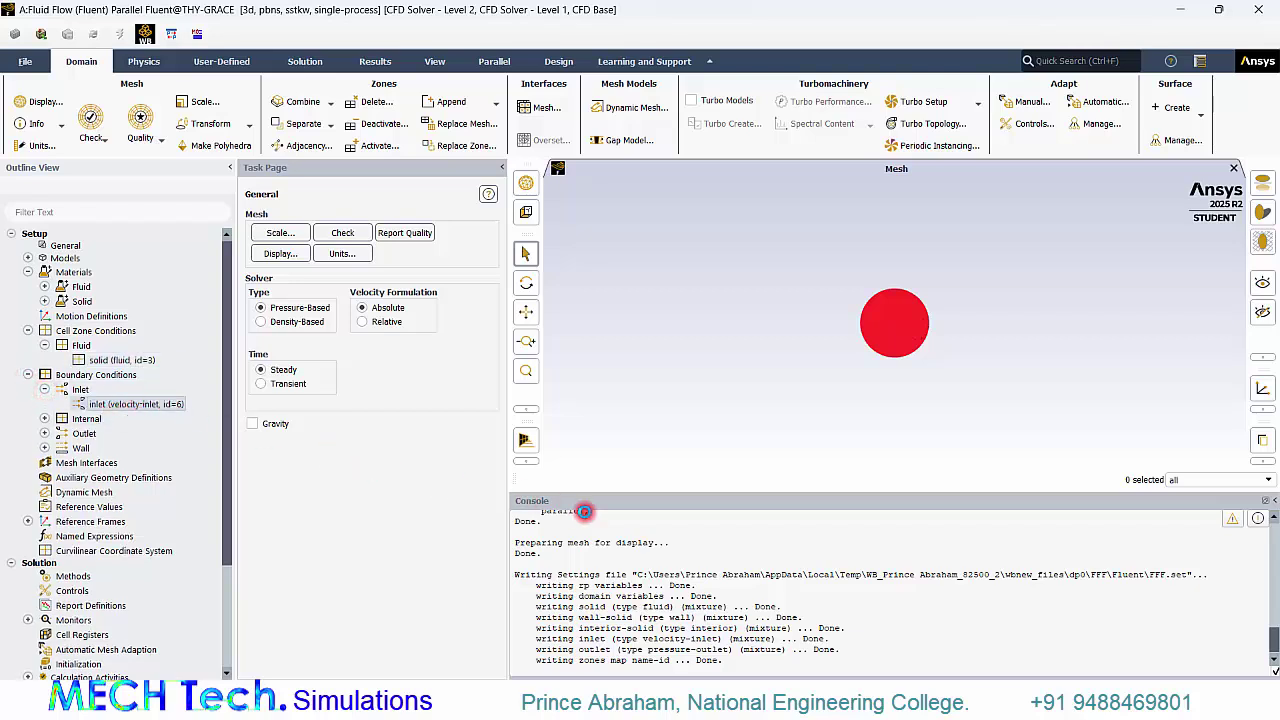
double_click(124, 404)
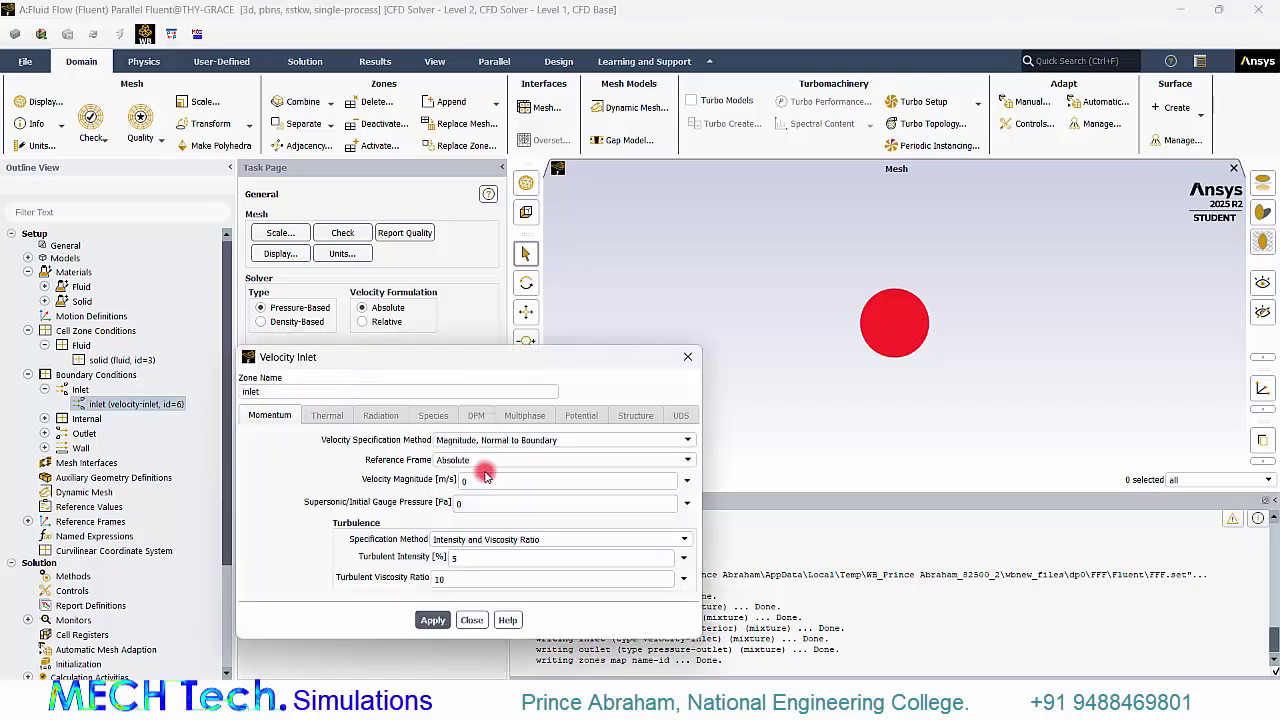
left_click(465, 480)
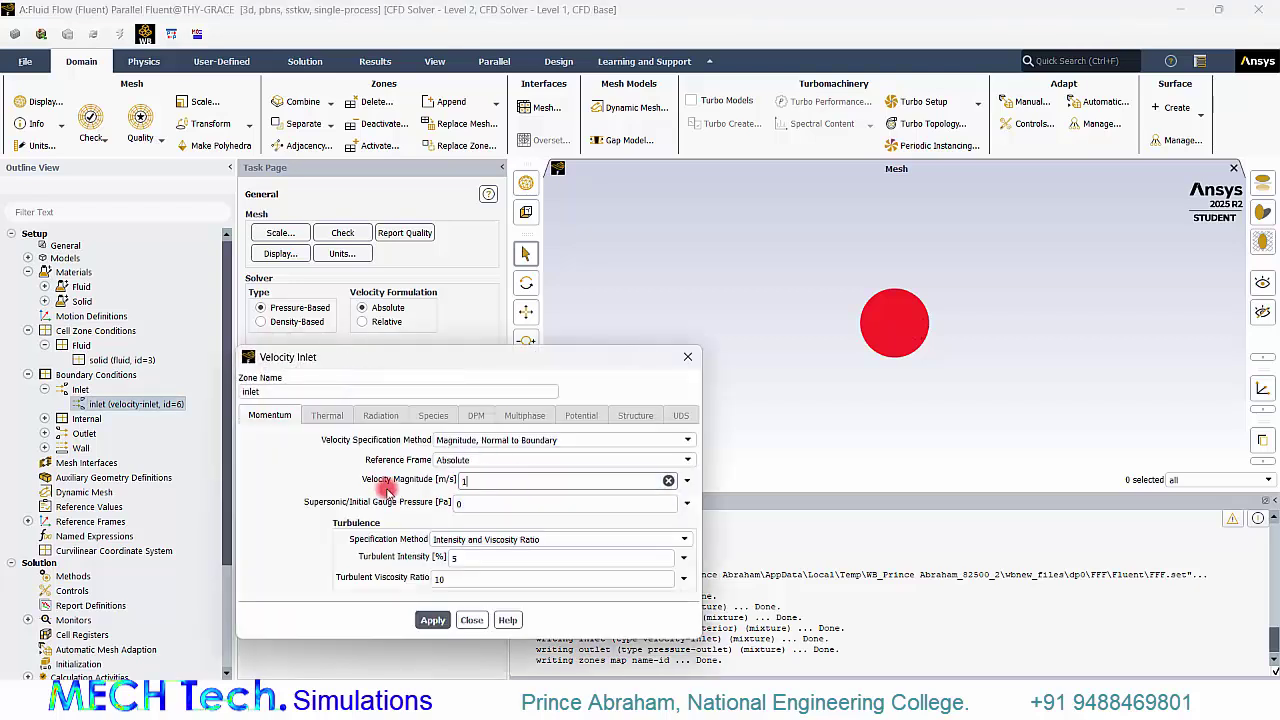
left_click(434, 621)
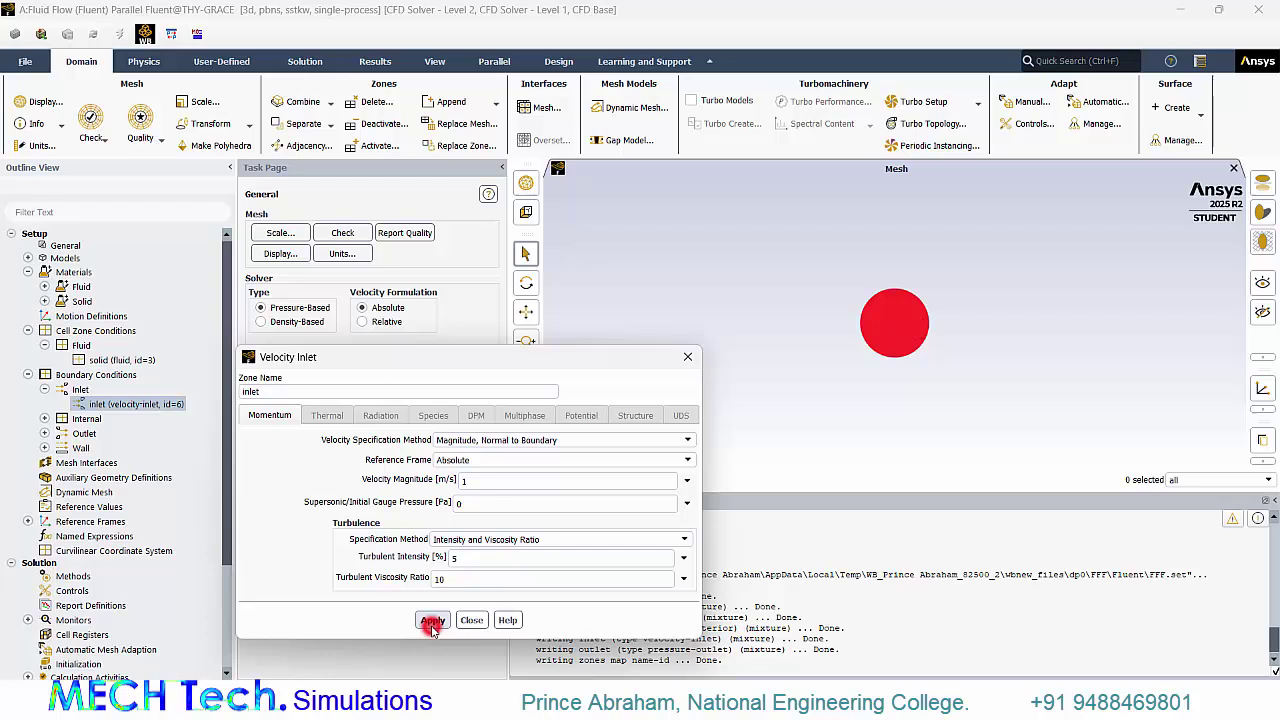
left_click(471, 620)
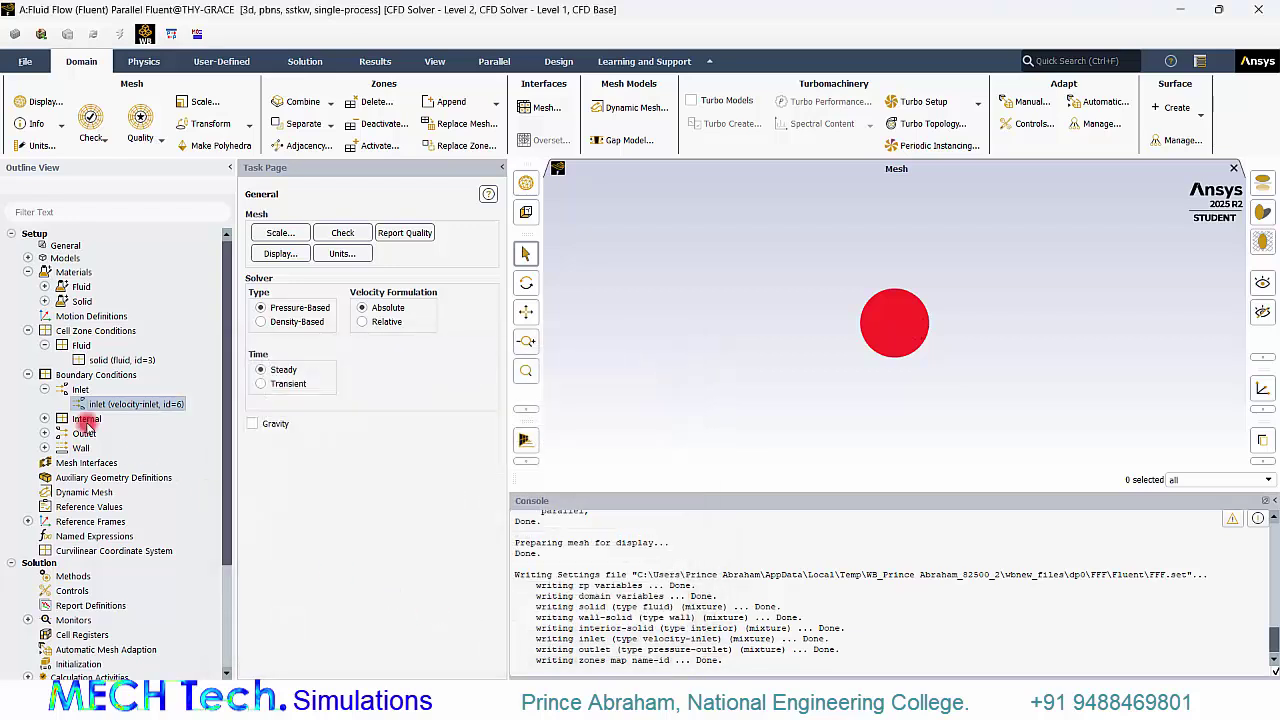
Run the calculation with 500 iterations, letting the case be initialized first, and stop the solver partway through
left_click(83, 559)
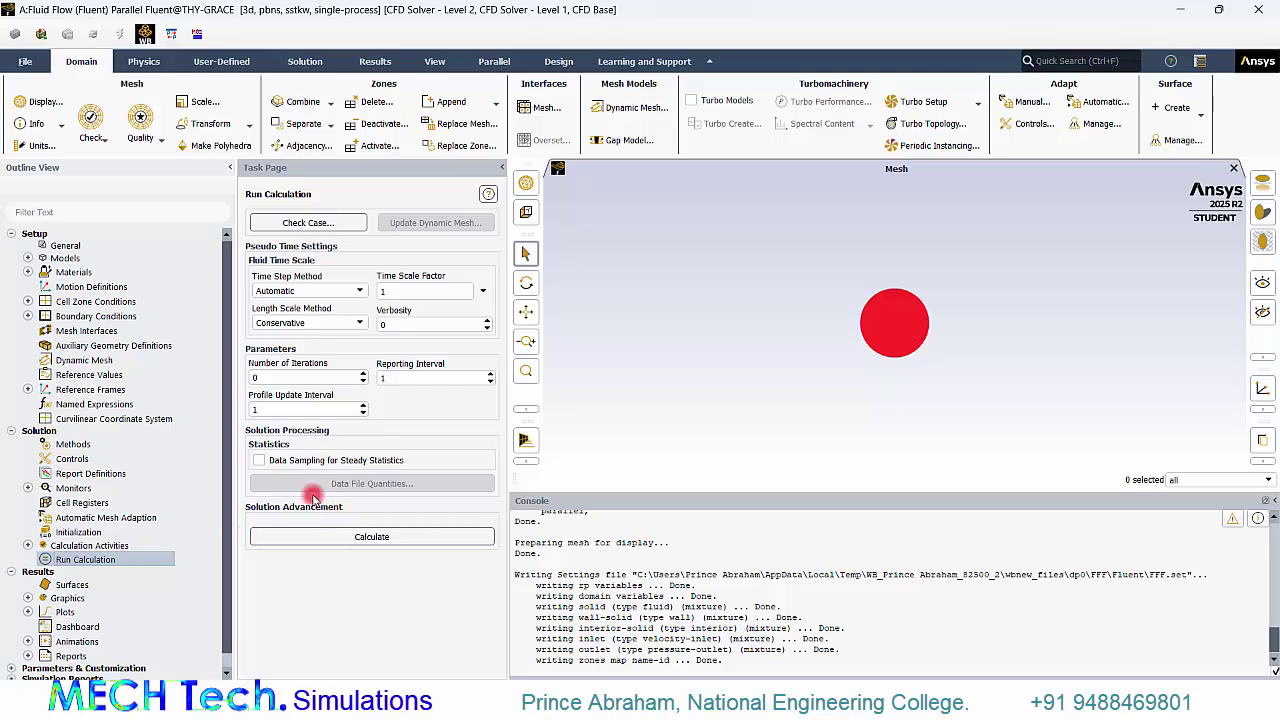
double_click(258, 377)
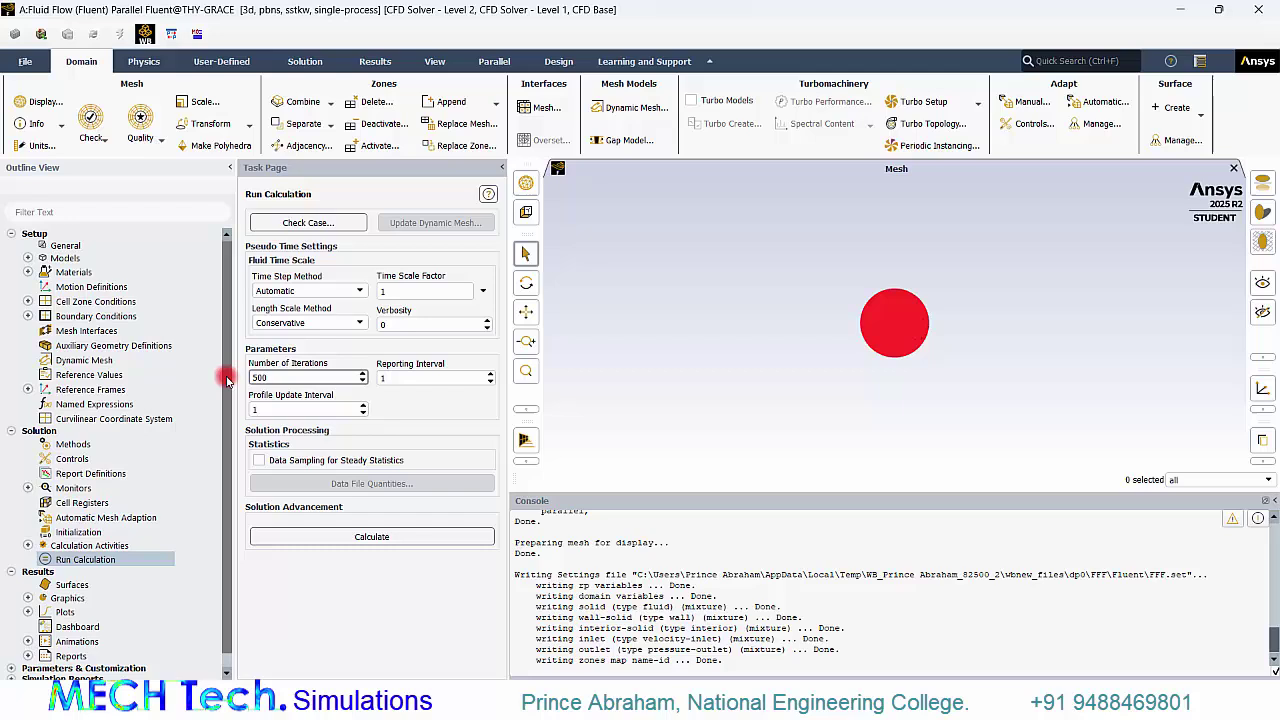
left_click(346, 537)
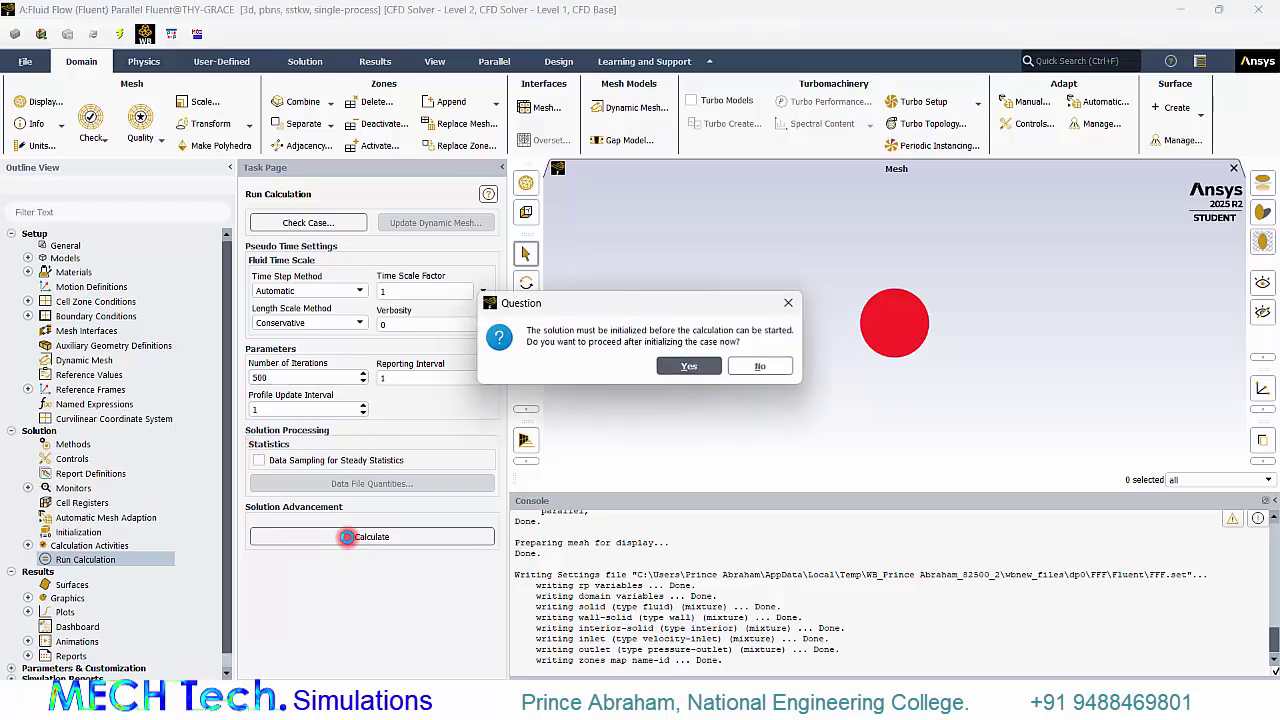
left_click(686, 366)
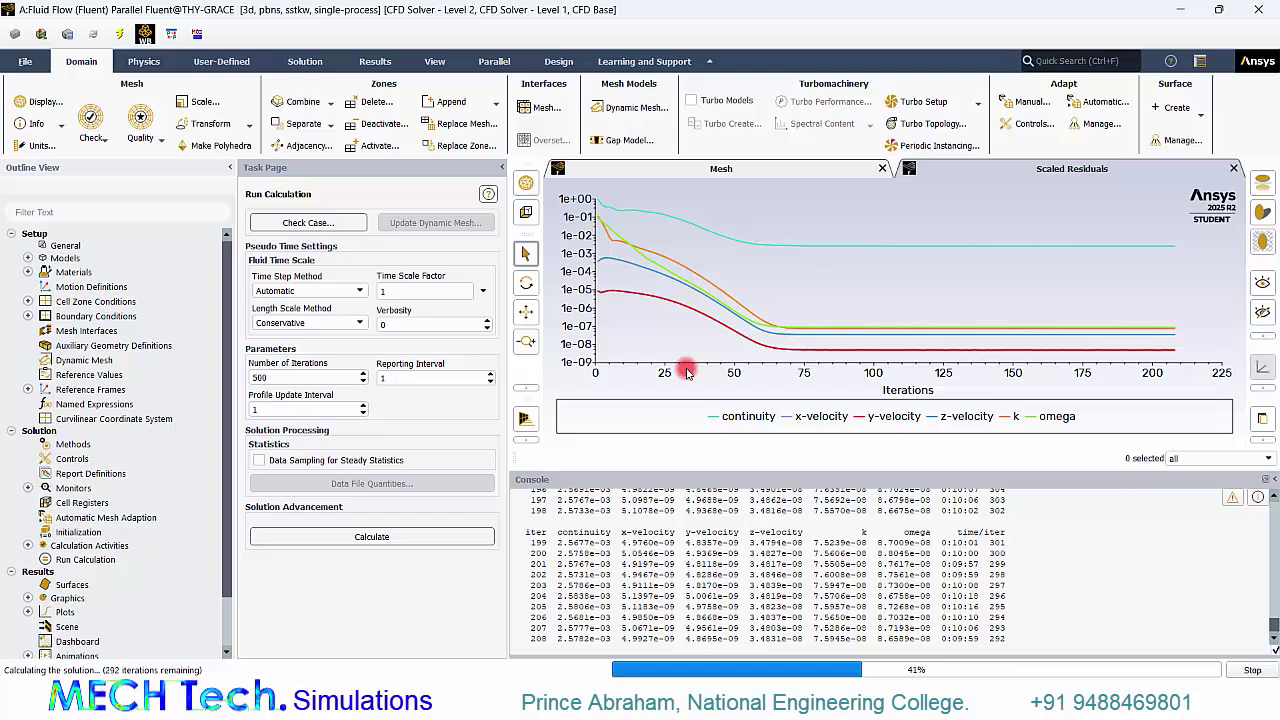
left_click(1256, 670)
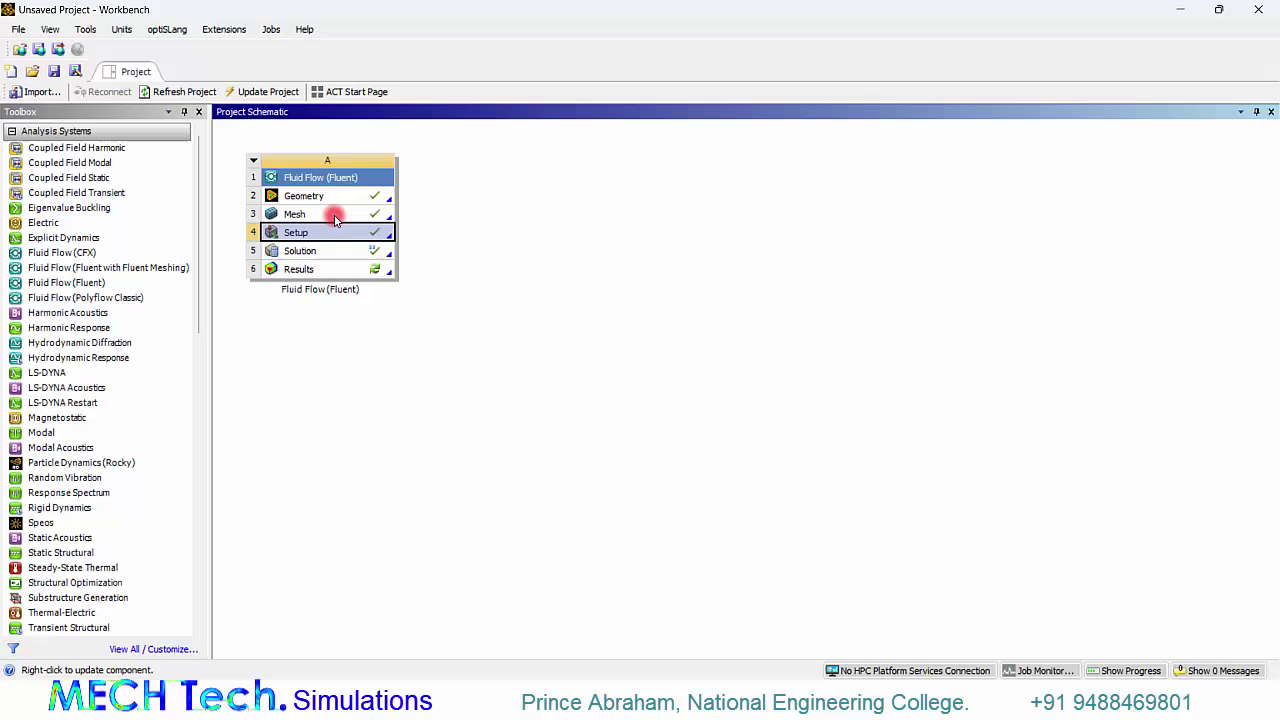
Reopen the Fluent system's mesh in the Meshing application and insert an Inflation control under Mesh
double_click(335, 218)
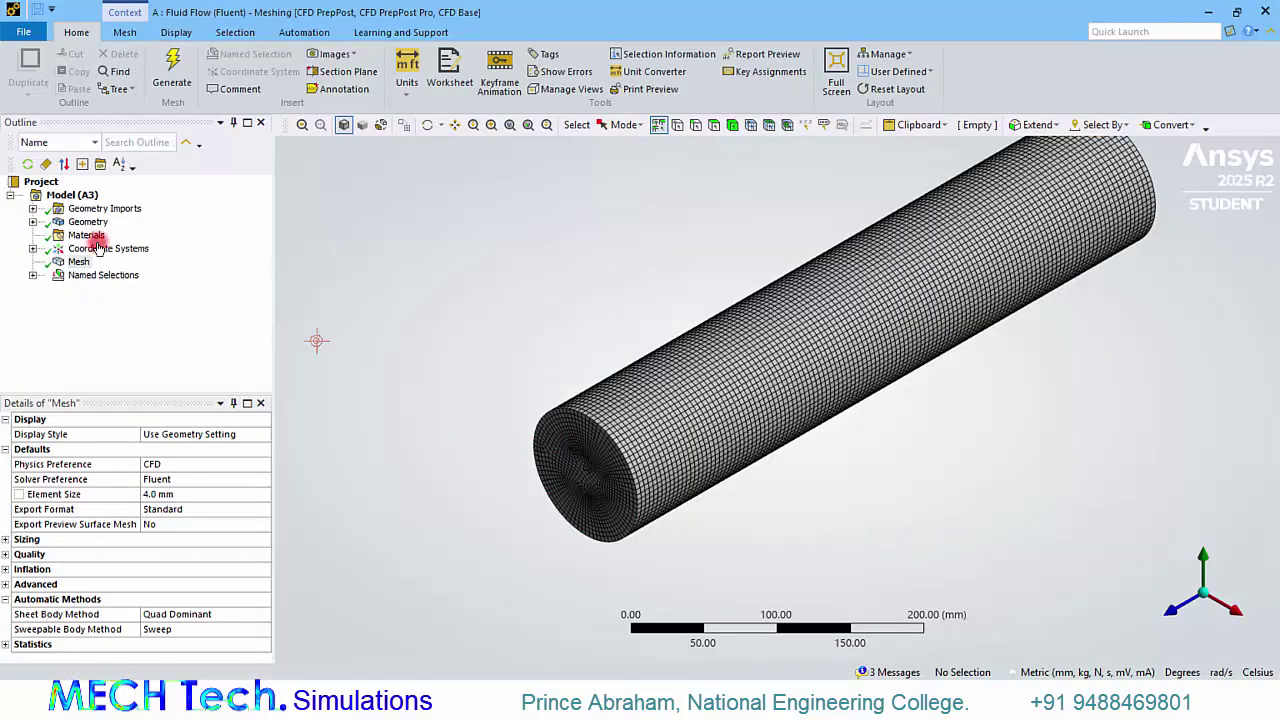
left_click(188, 302)
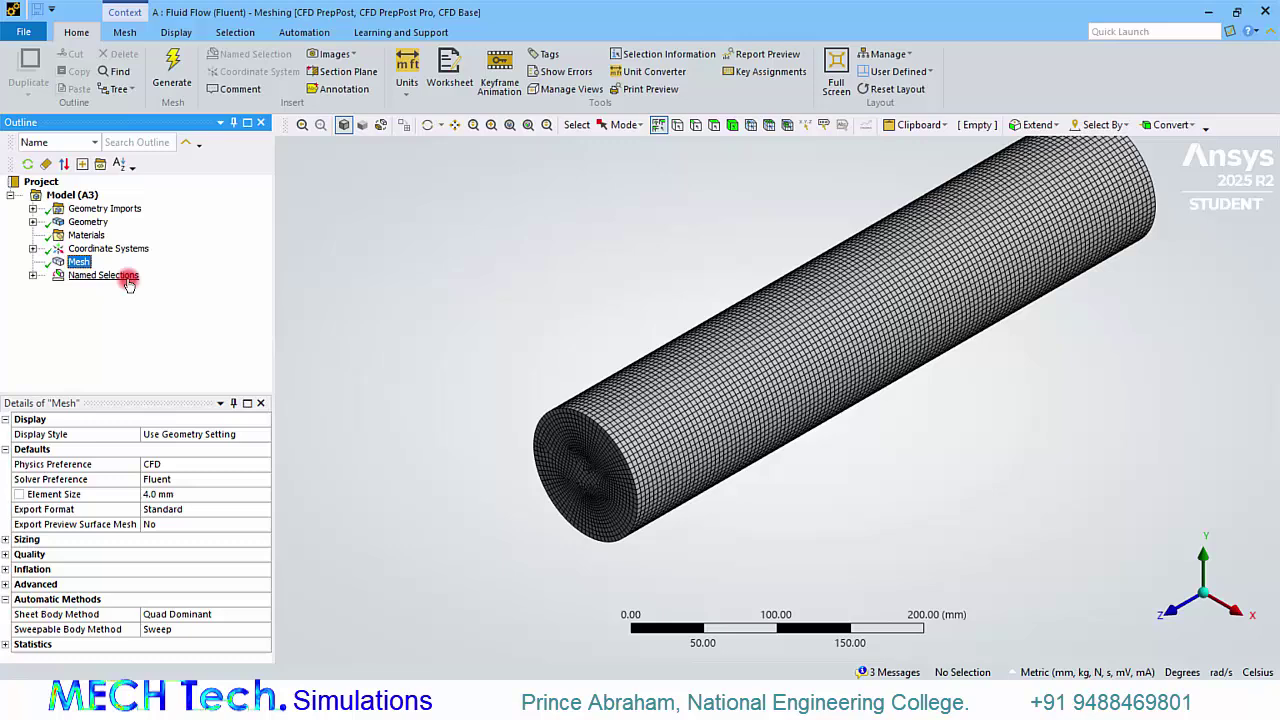
right_click(76, 261)
mouse_move(112, 274)
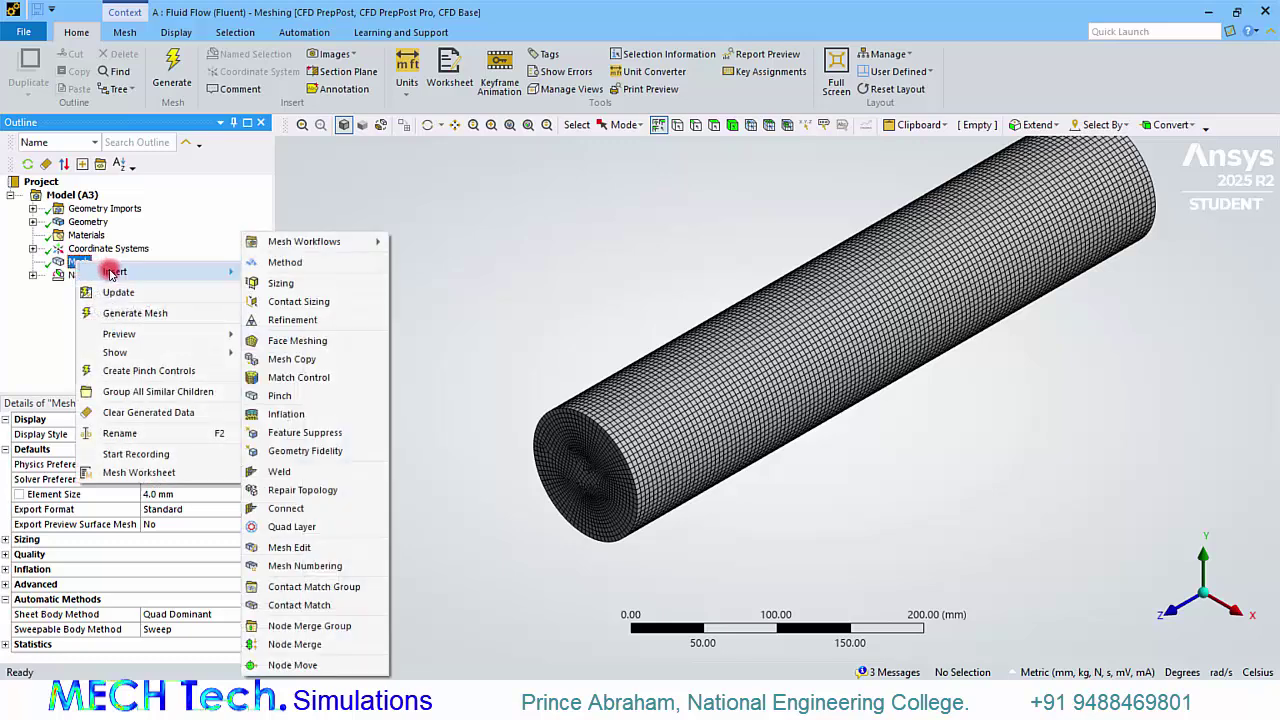
left_click(300, 414)
Scope the inflation to the cylinder body and use its curved outer face as the inflation boundary
left_click(206, 449)
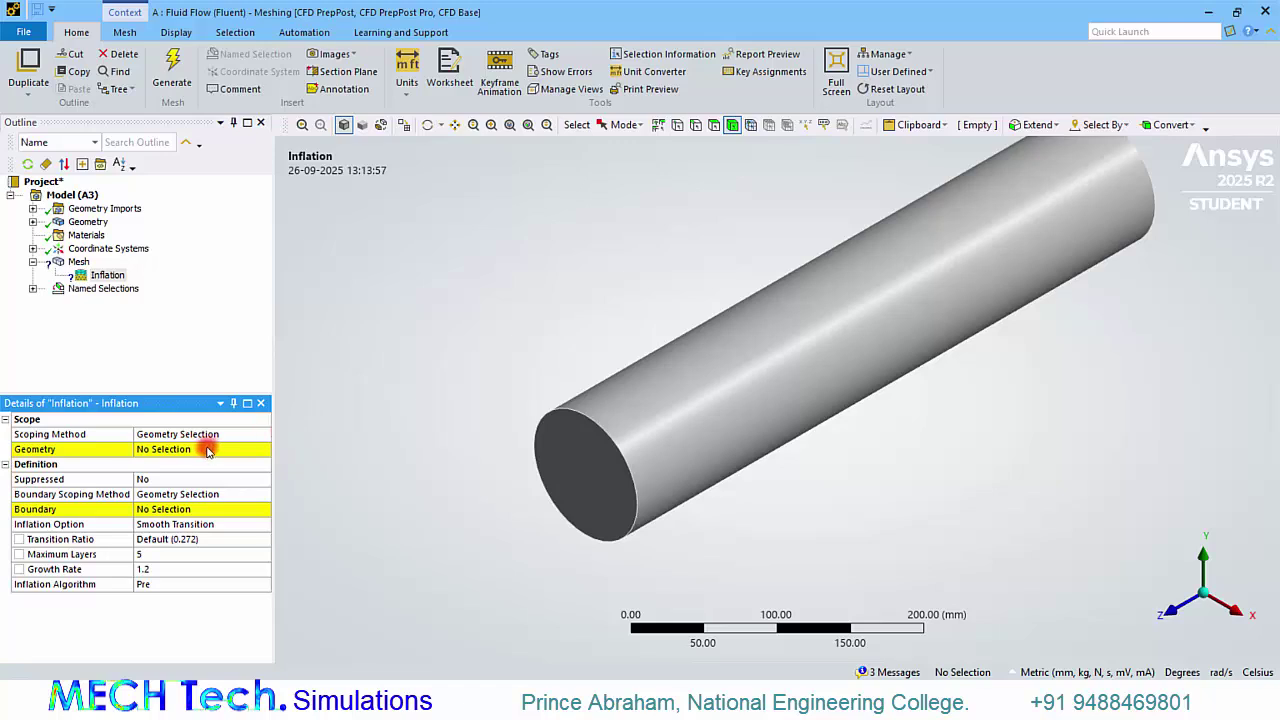
left_click(598, 443)
left_click(167, 449)
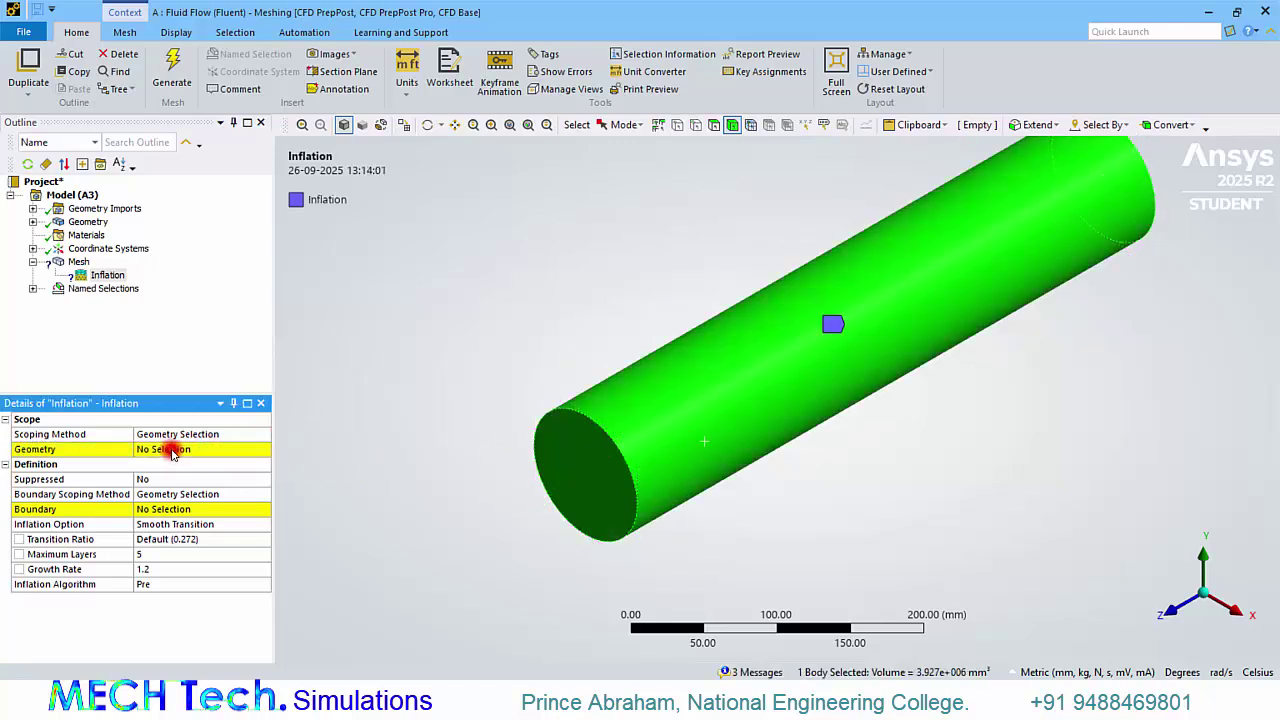
left_click(160, 509)
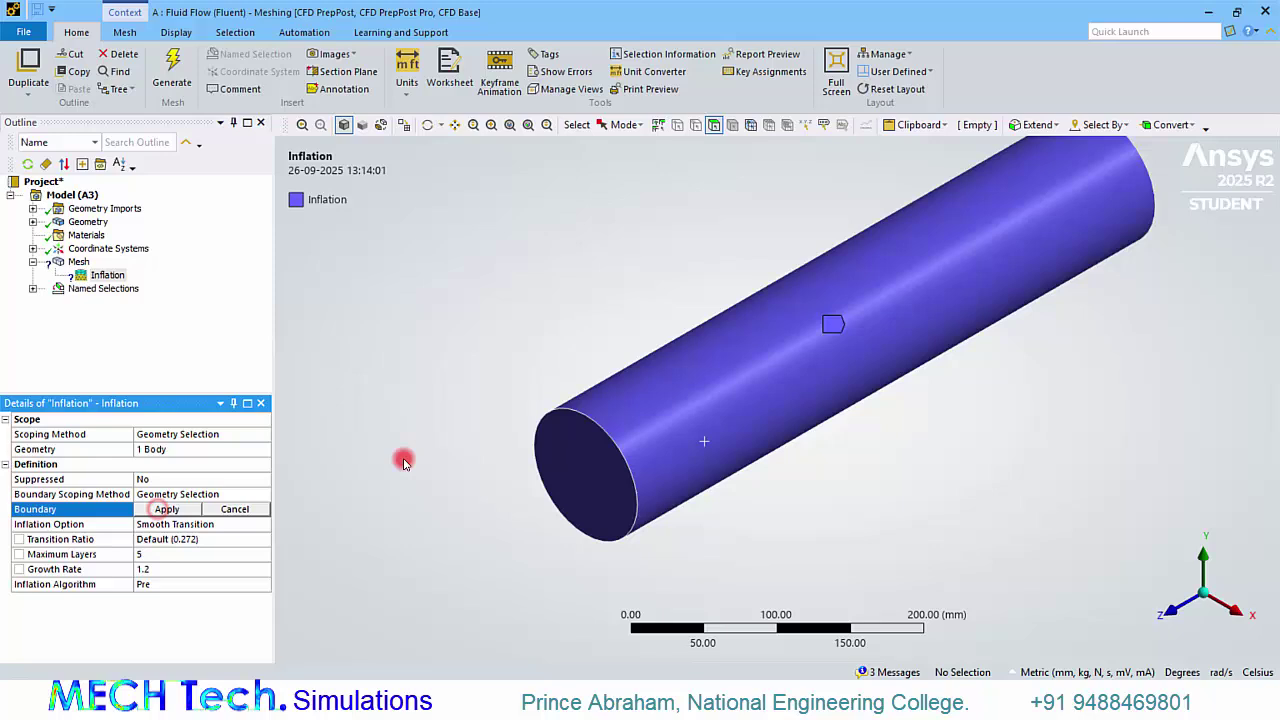
left_click(738, 401)
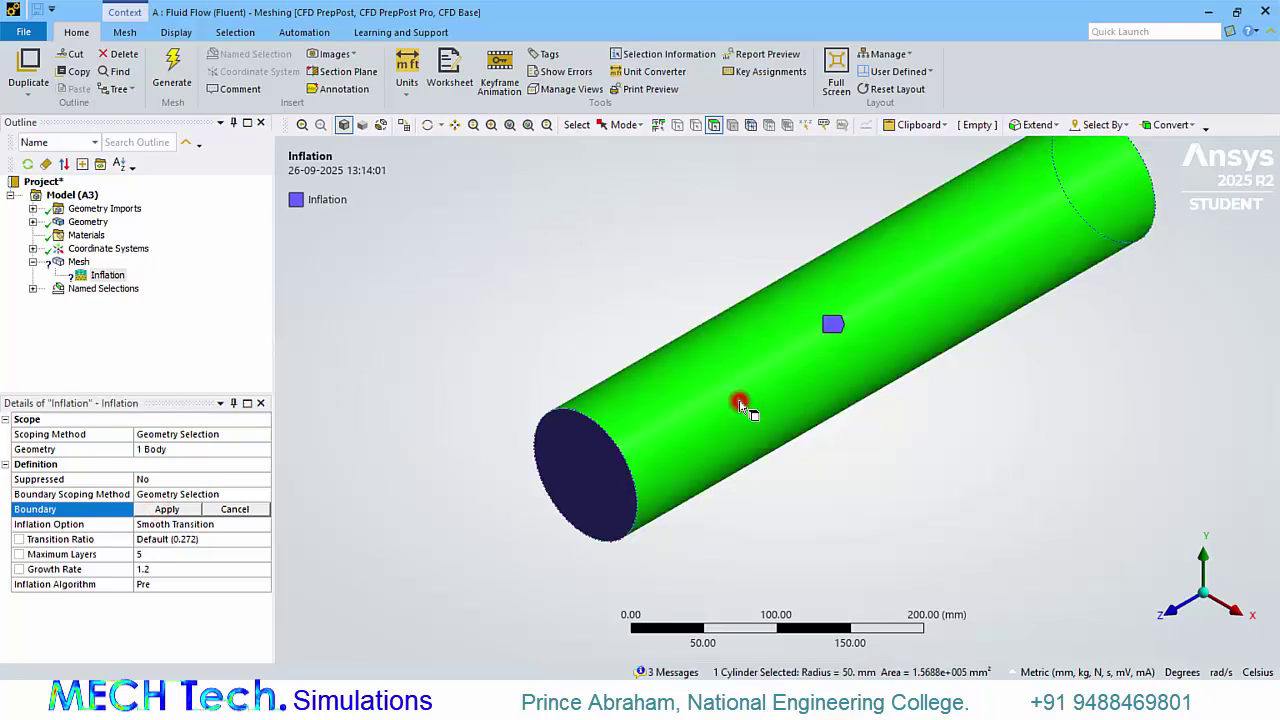
left_click(167, 509)
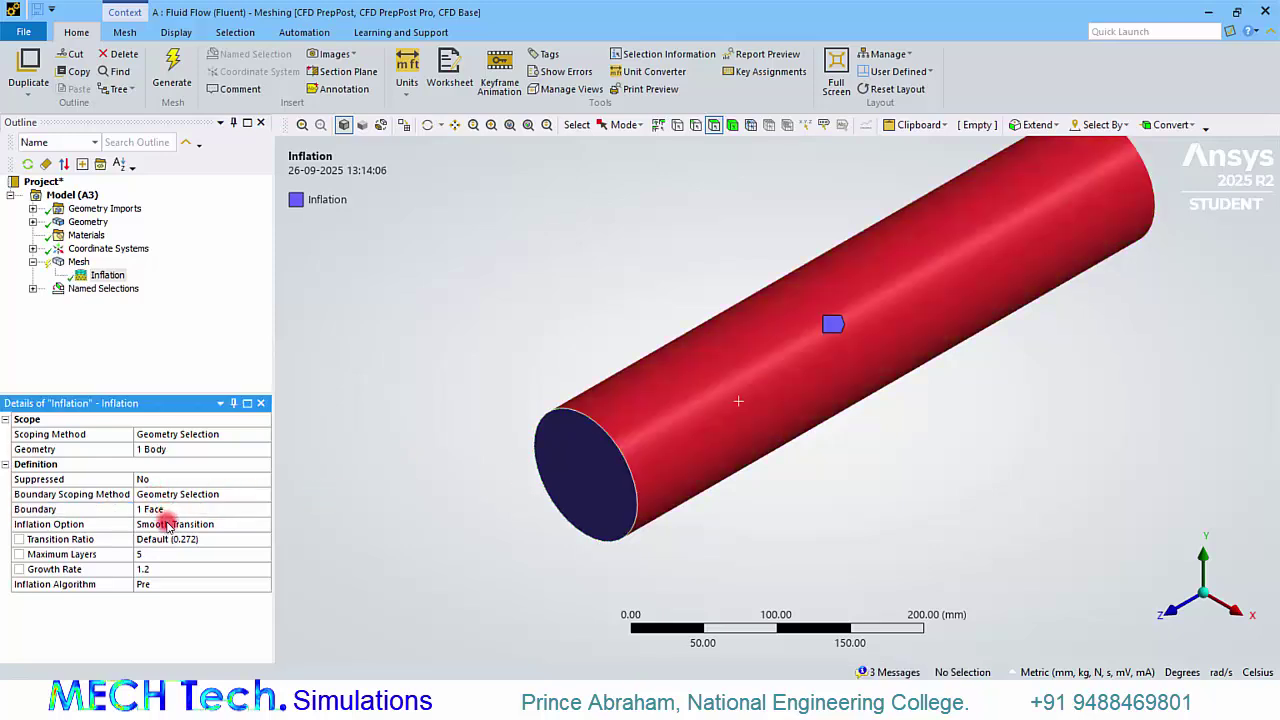
Set the inflation option to First Layer Thickness with a first layer height of 0.021 mm and 10 maximum layers
left_click(167, 526)
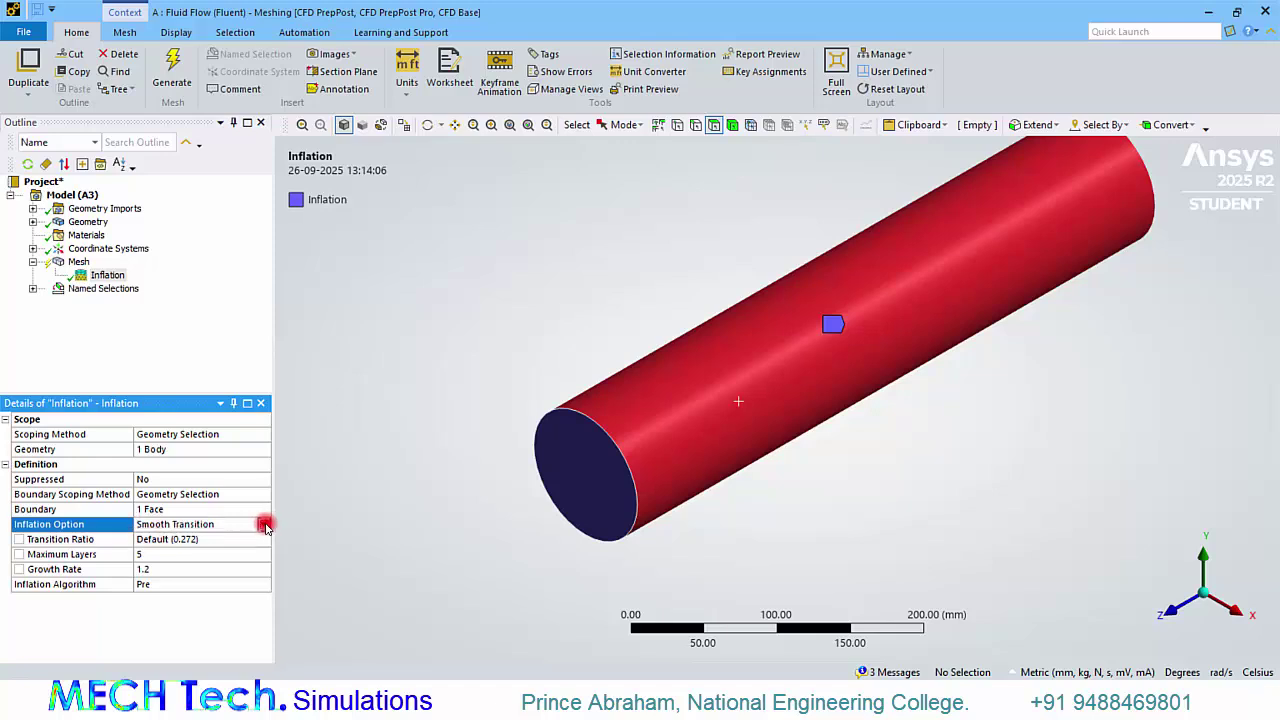
left_click(263, 524)
left_click(240, 548)
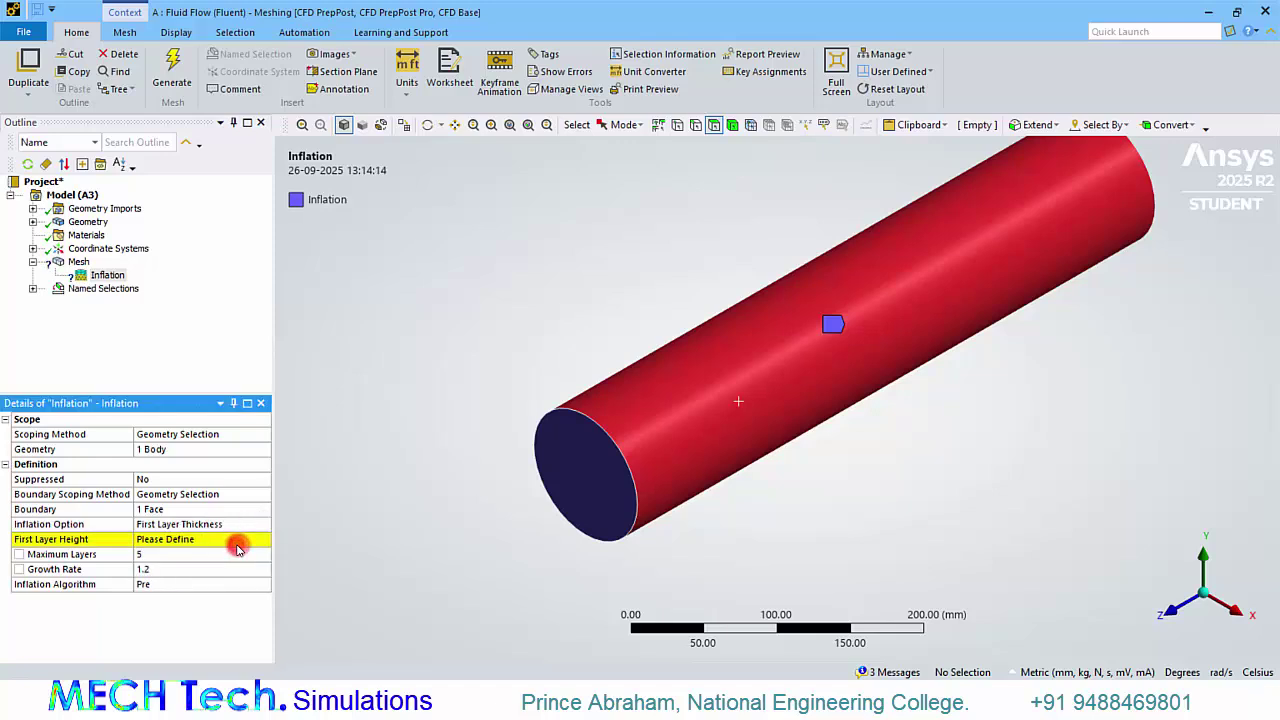
left_click(196, 540)
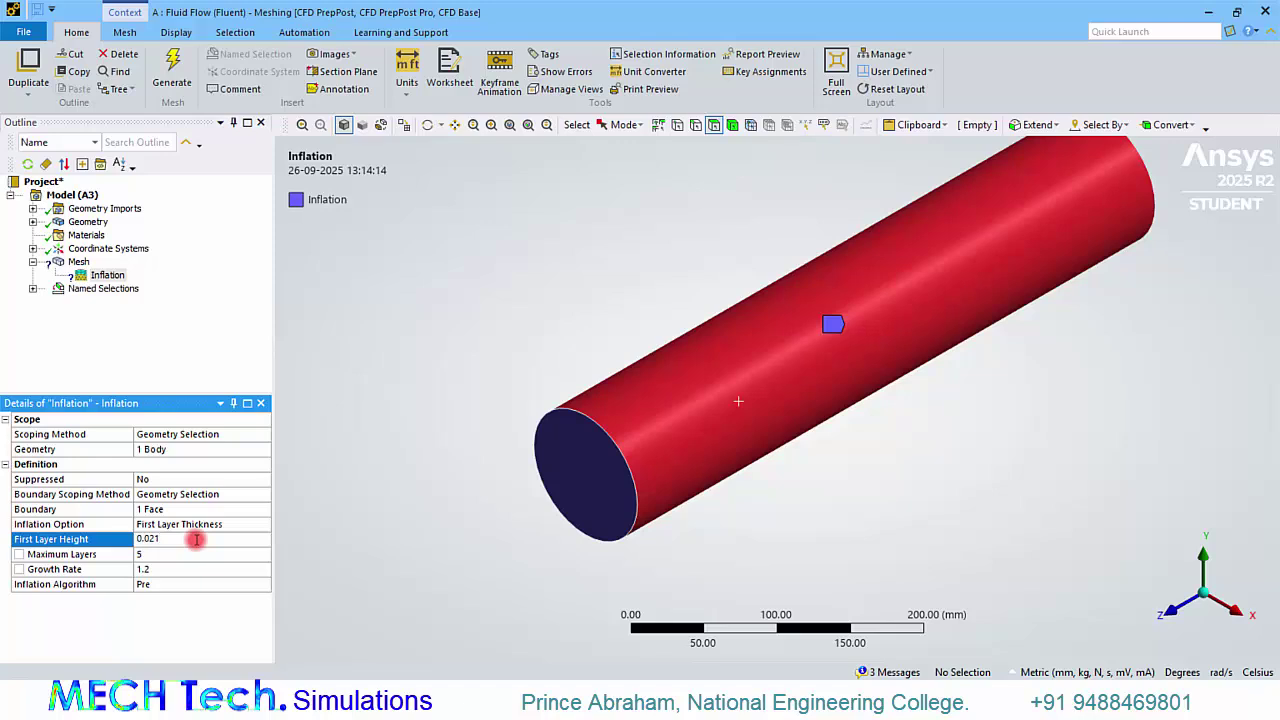
left_click(180, 556)
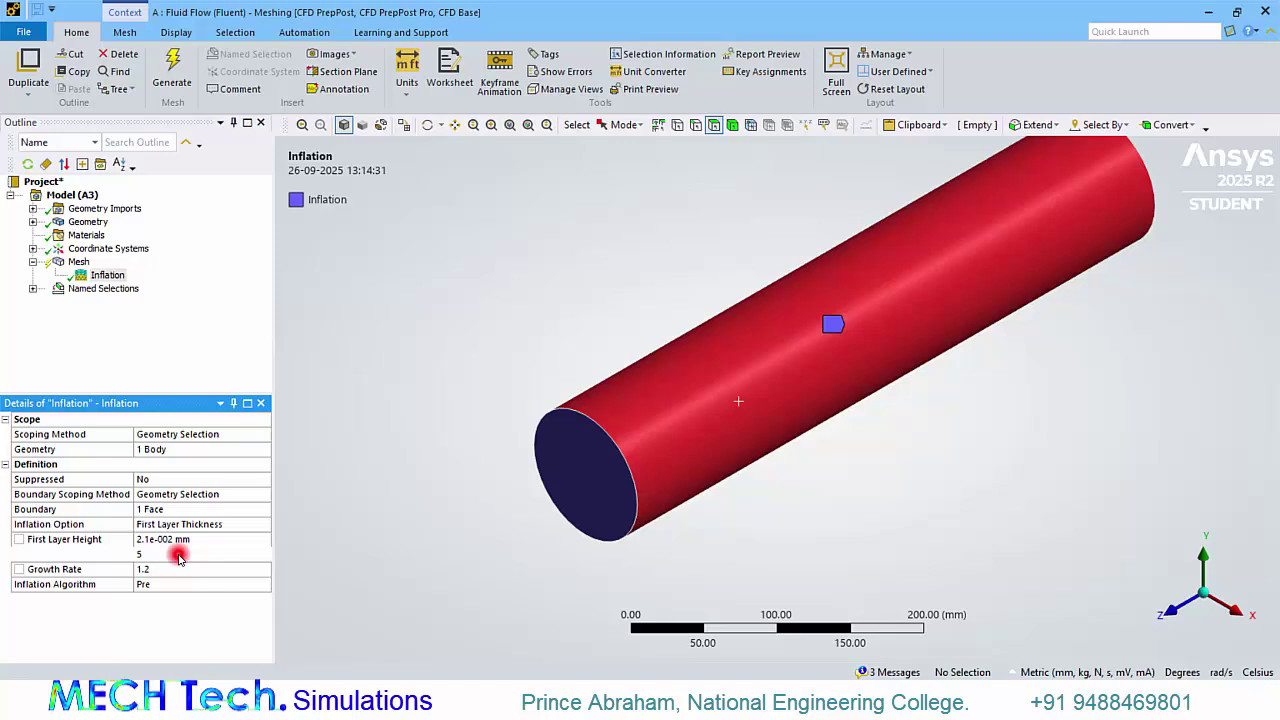
key("Return")
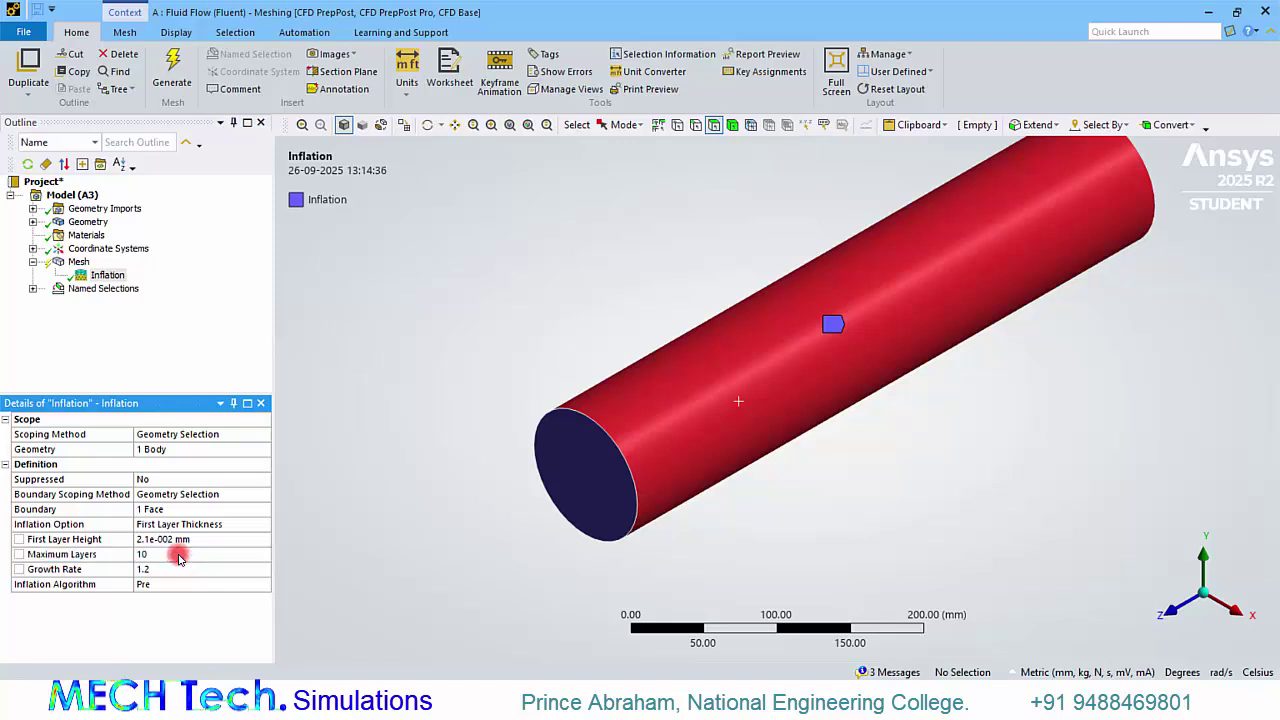
Generate the mesh and examine the inflation layers along the rim of the pipe's end face
left_click(172, 78)
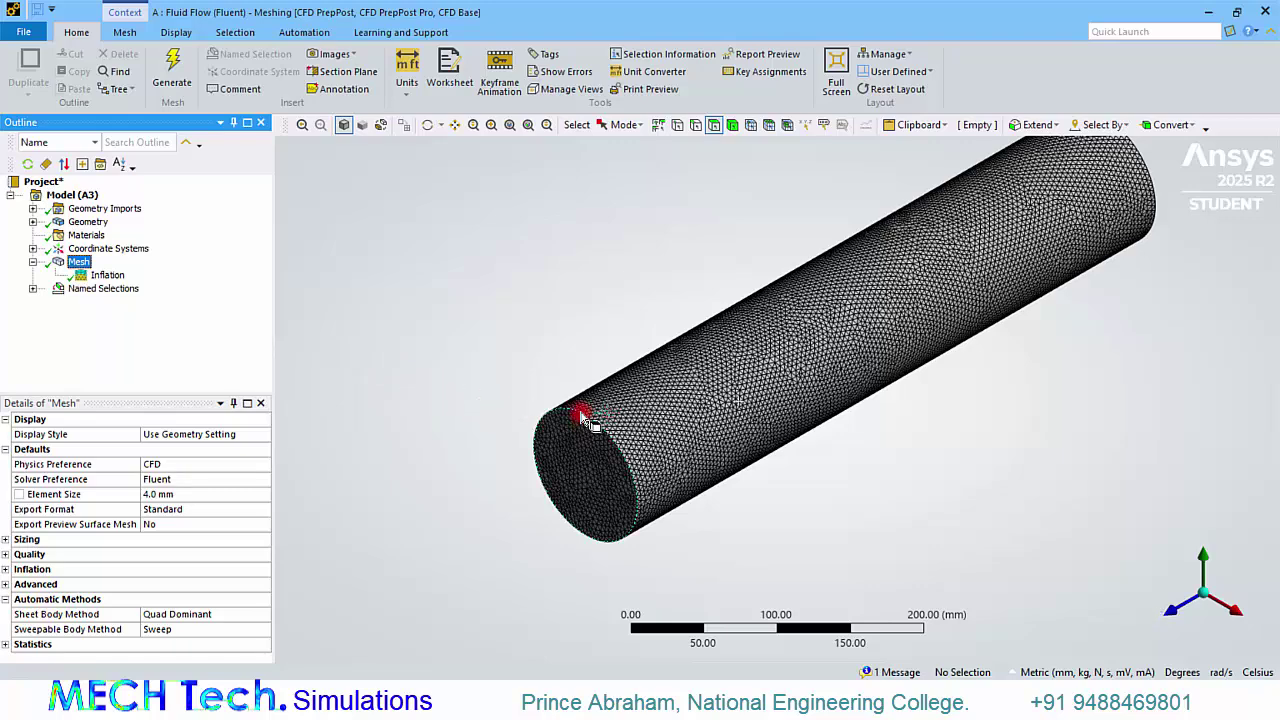
scroll(600, 428, "up", 10)
scroll(605, 425, "down", 3)
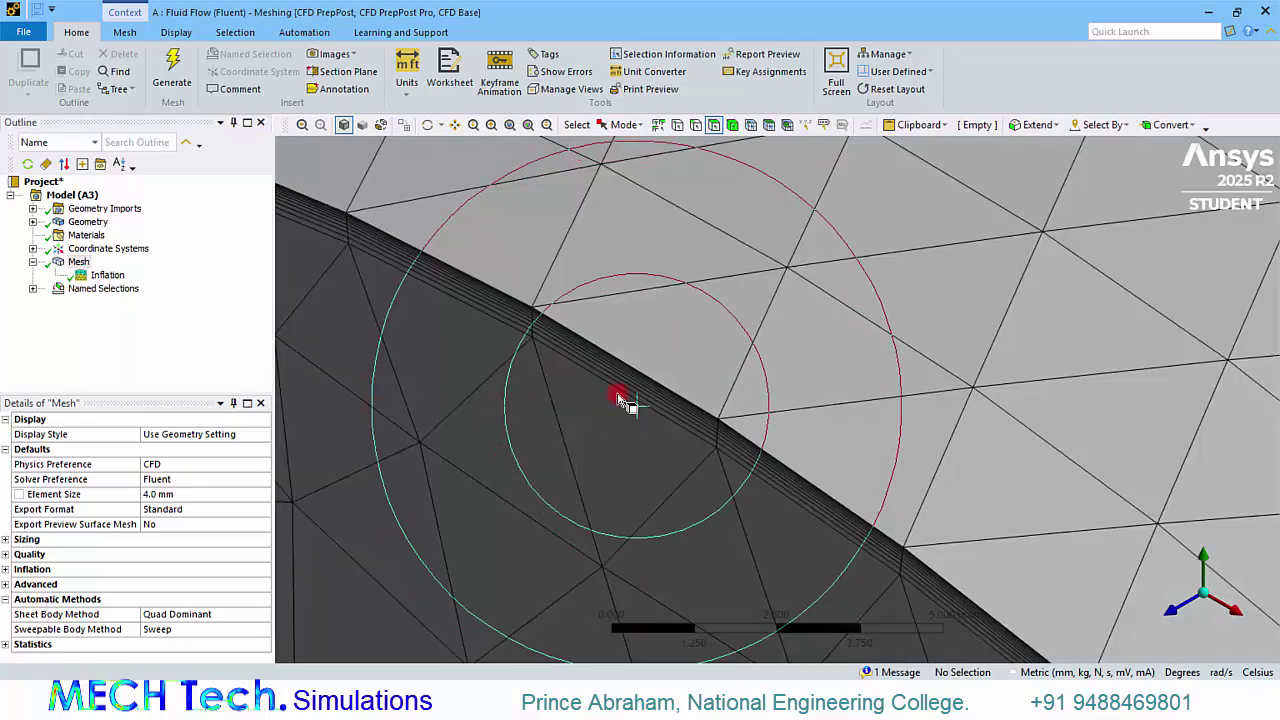
scroll(640, 388, "up", 3)
scroll(640, 388, "down", 3)
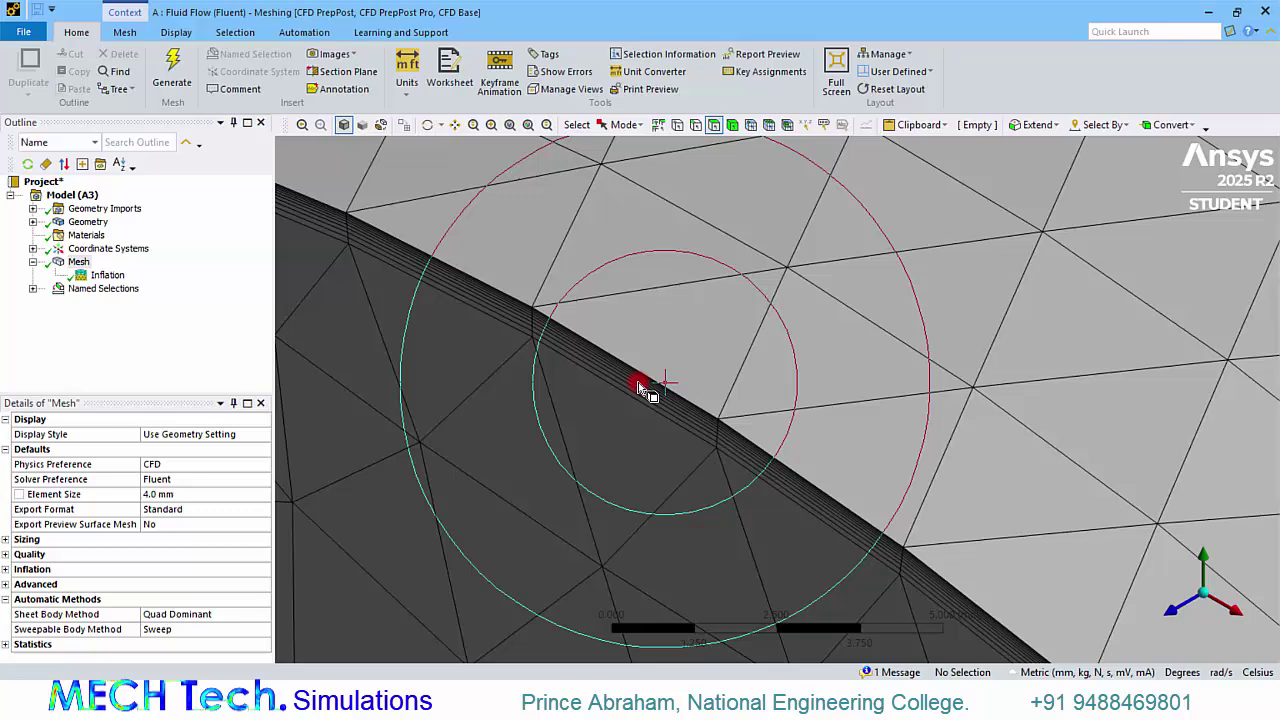
scroll(650, 395, "up", 3)
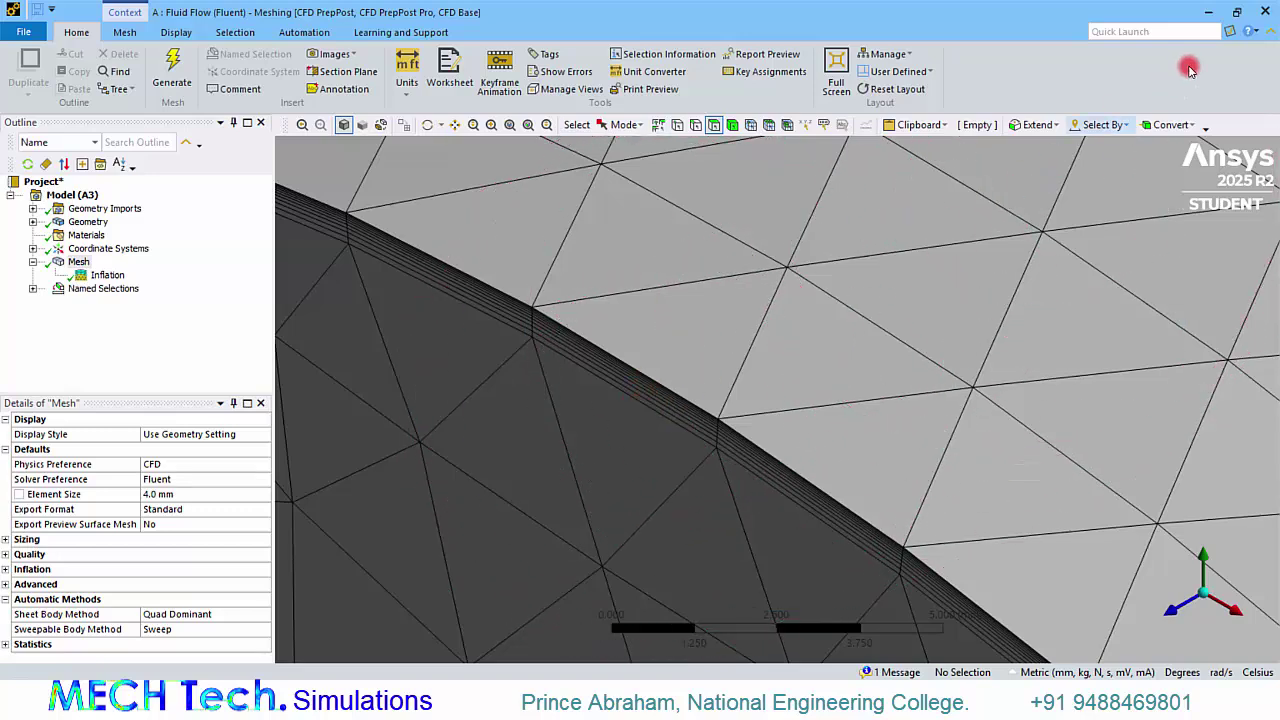
Switch from Meshing back to Workbench, update the Setup cell, and open Solution in Fluent with the upstream mesh and settings refreshed
left_click(1272, 11)
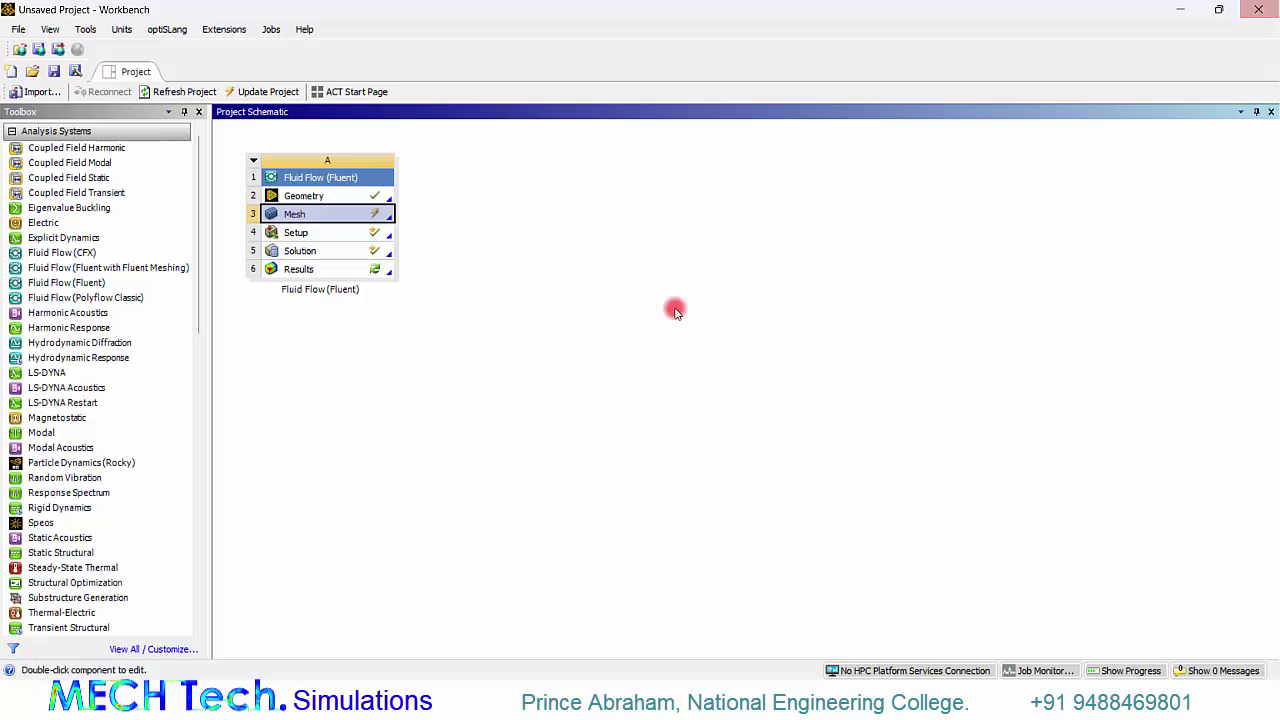
right_click(303, 238)
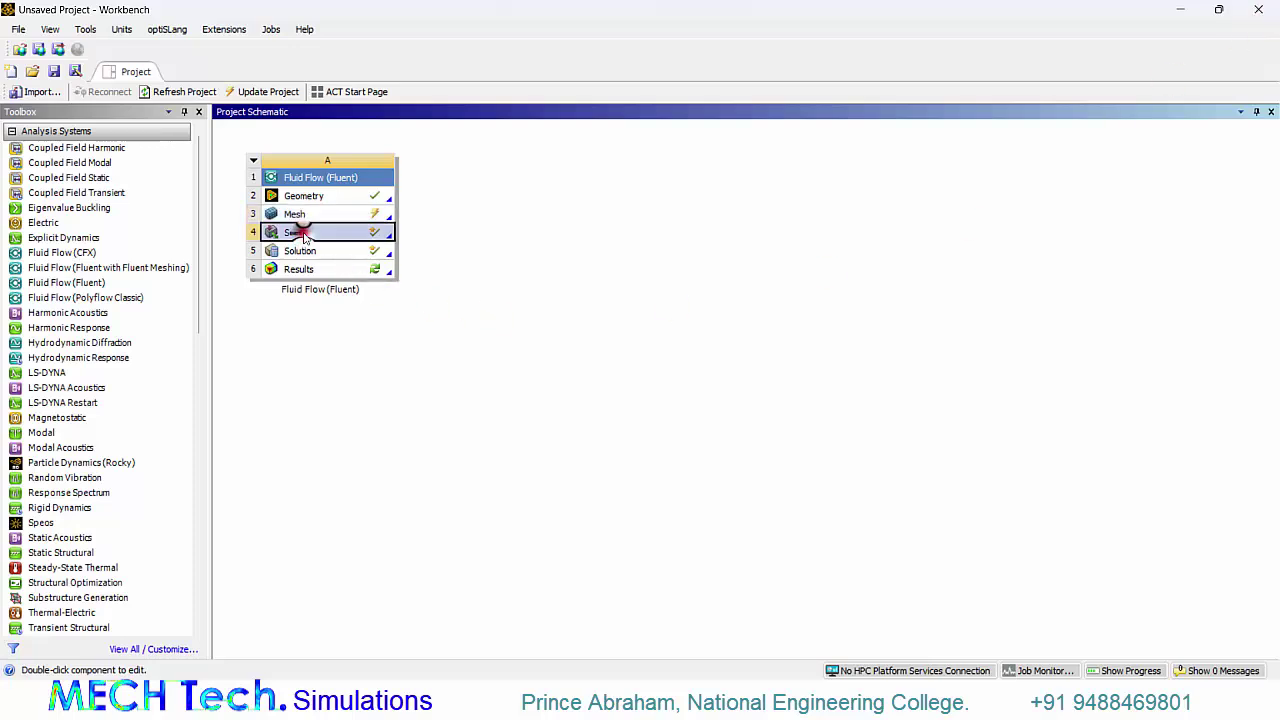
left_click(345, 405)
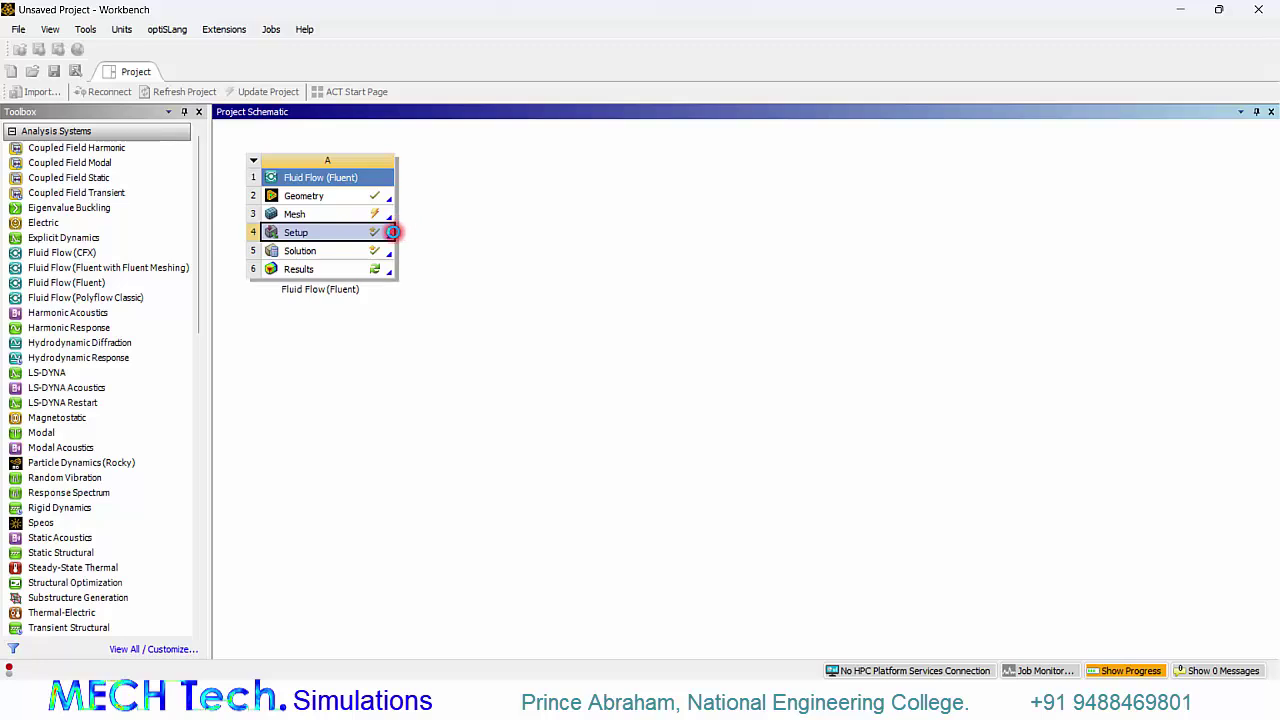
double_click(335, 252)
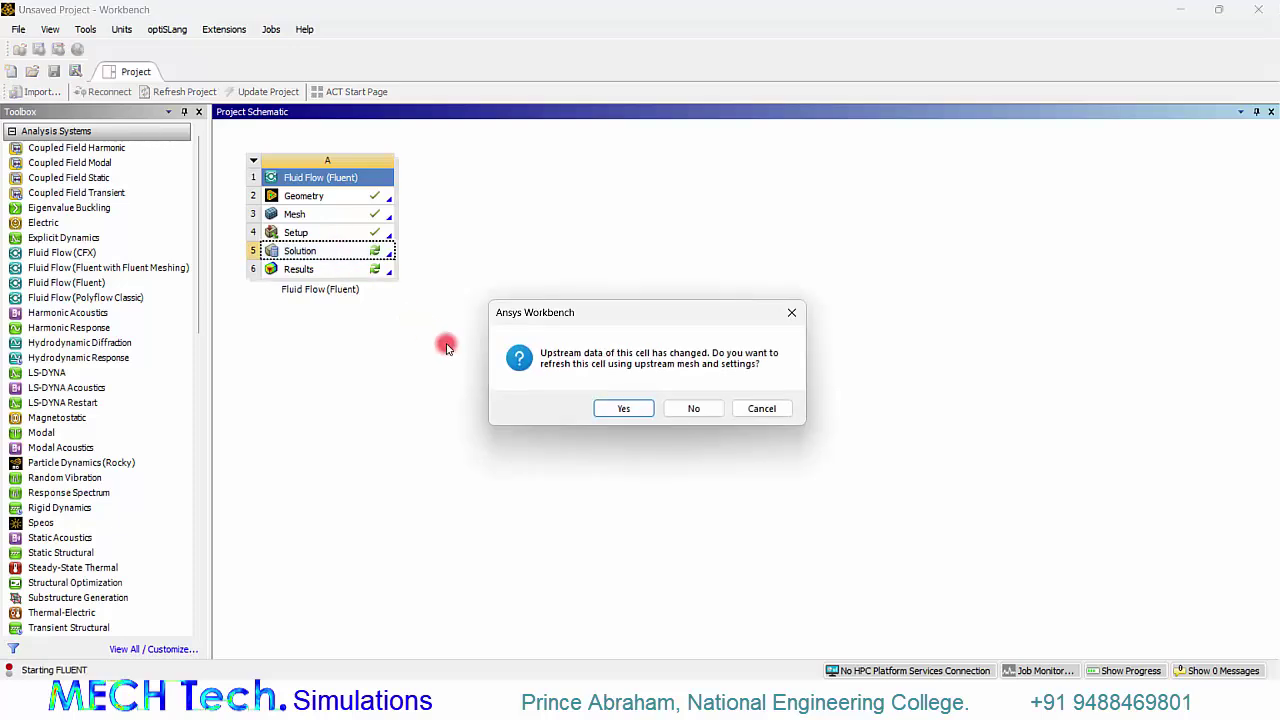
left_click(628, 409)
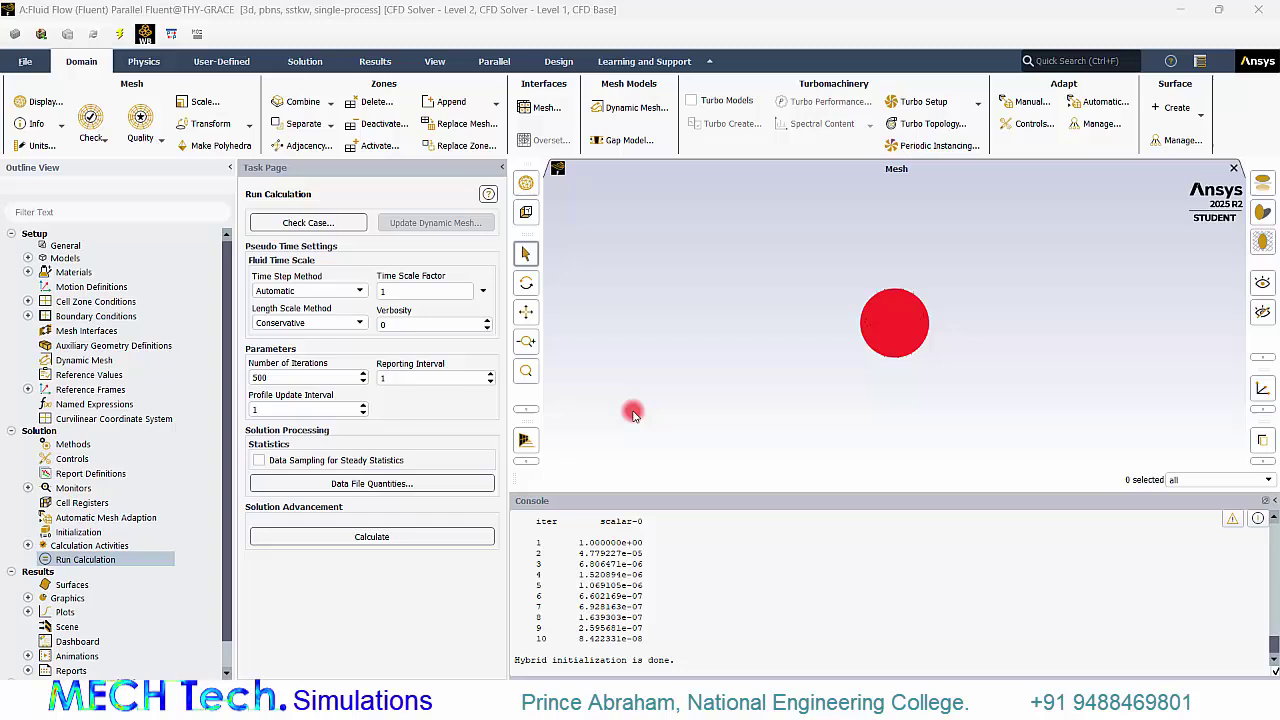
Display the mesh edges of the inlet and outlet surfaces and examine the layers at the outlet's rim
left_click(1260, 391)
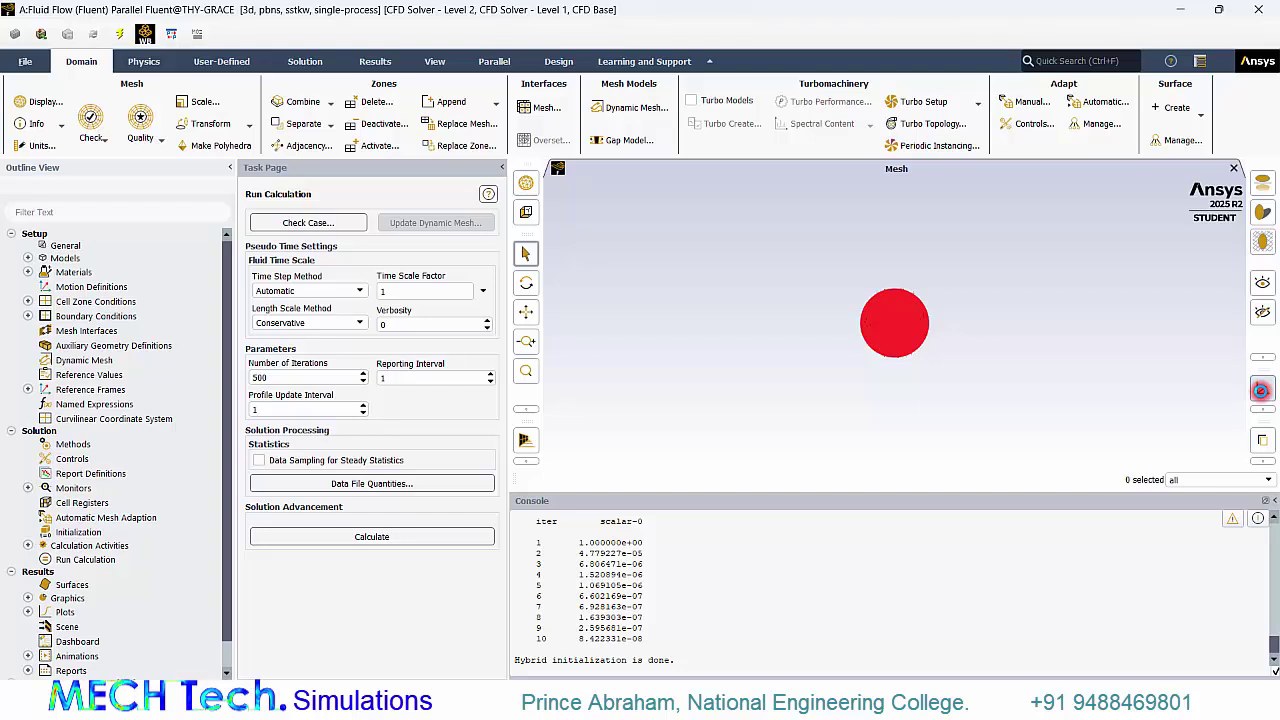
left_click(381, 596)
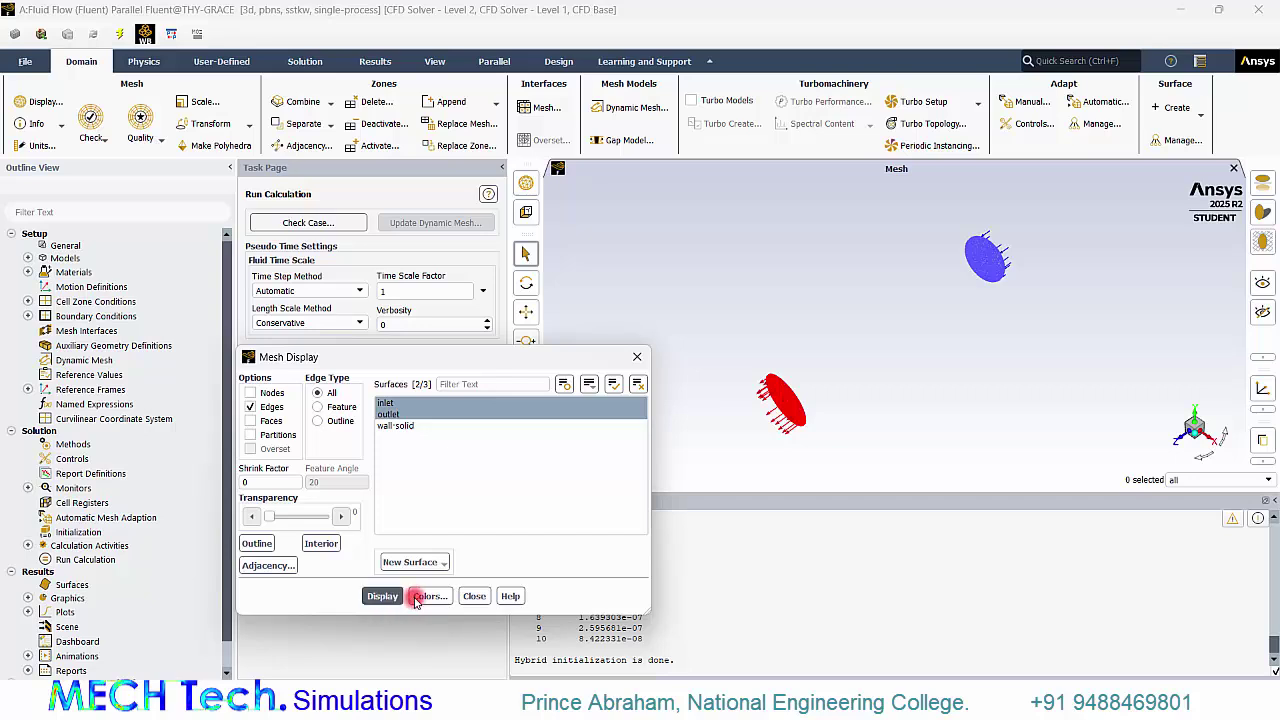
left_click(472, 596)
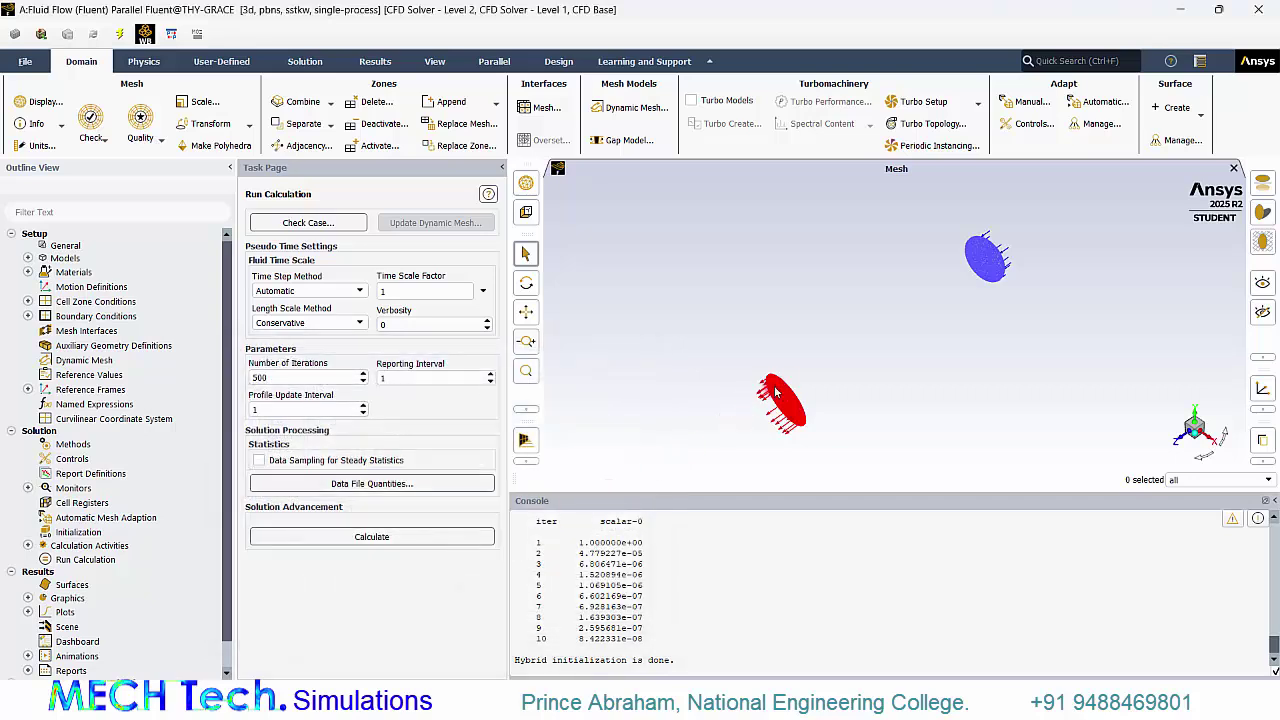
scroll(785, 392, "up", 5)
scroll(786, 390, "up", 8)
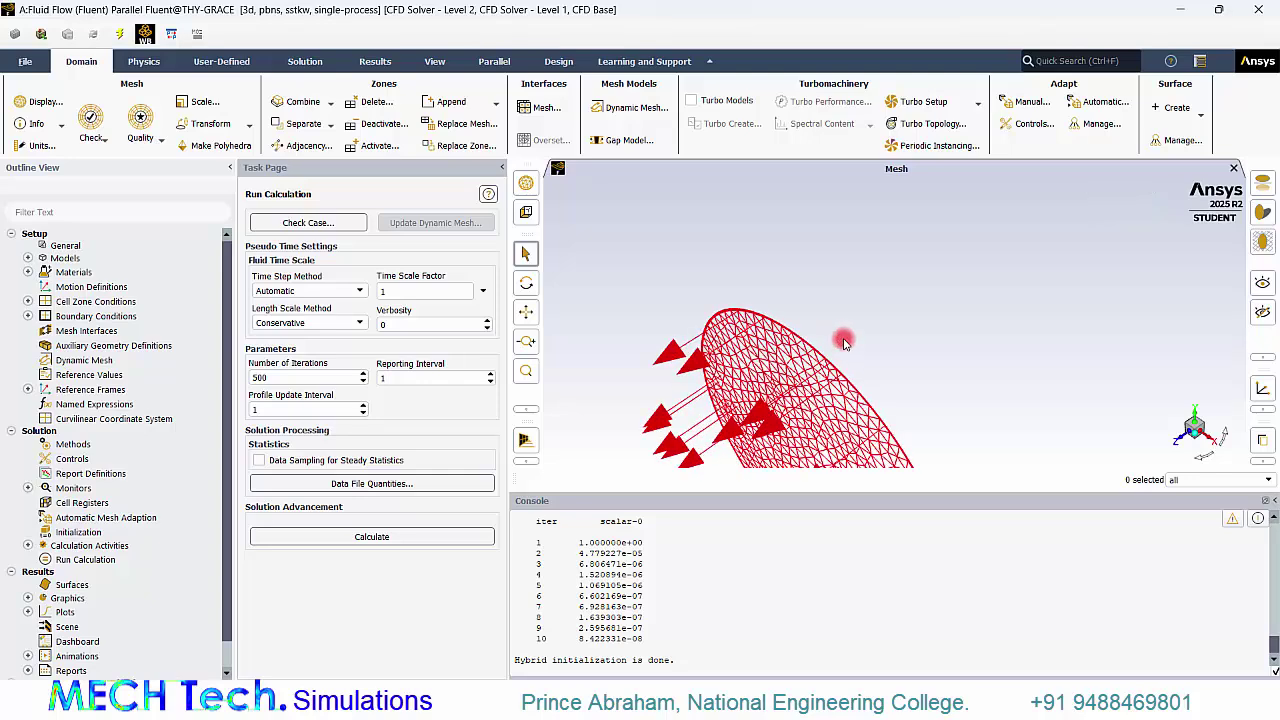
scroll(790, 380, "up", 6)
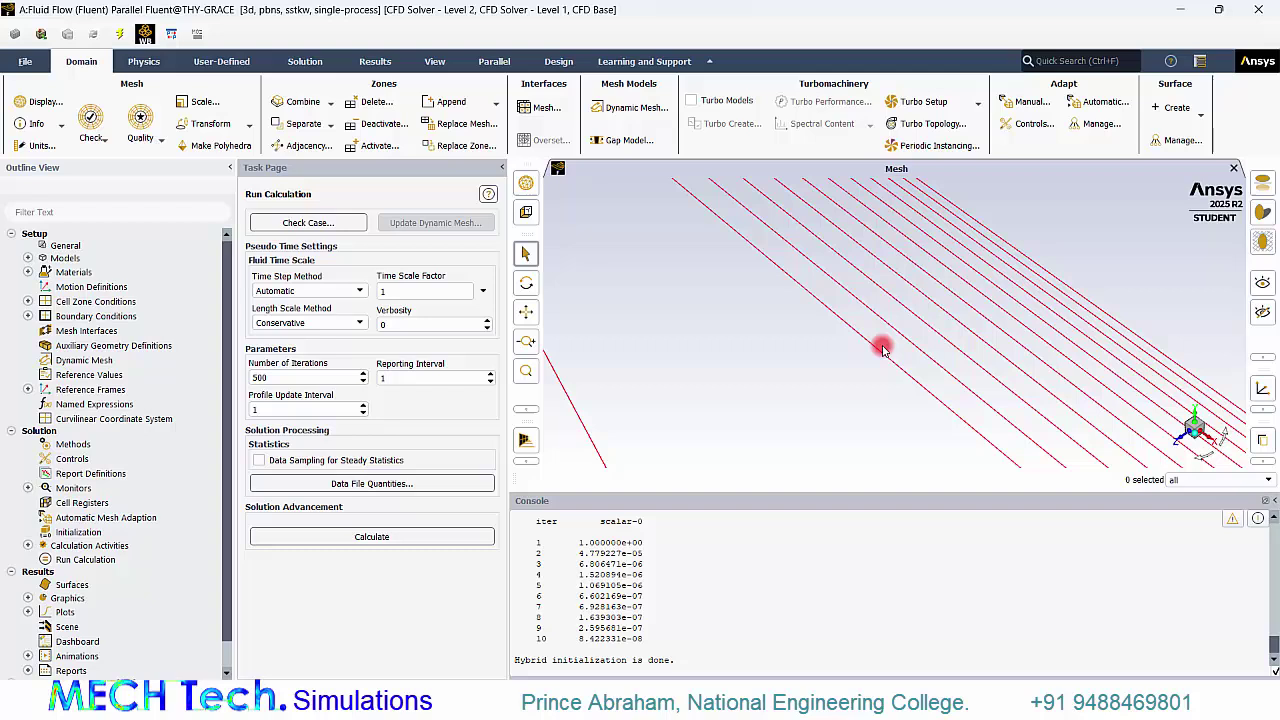
Run the calculation on the refined mesh and check the solver's convergence status in the console
left_click(327, 541)
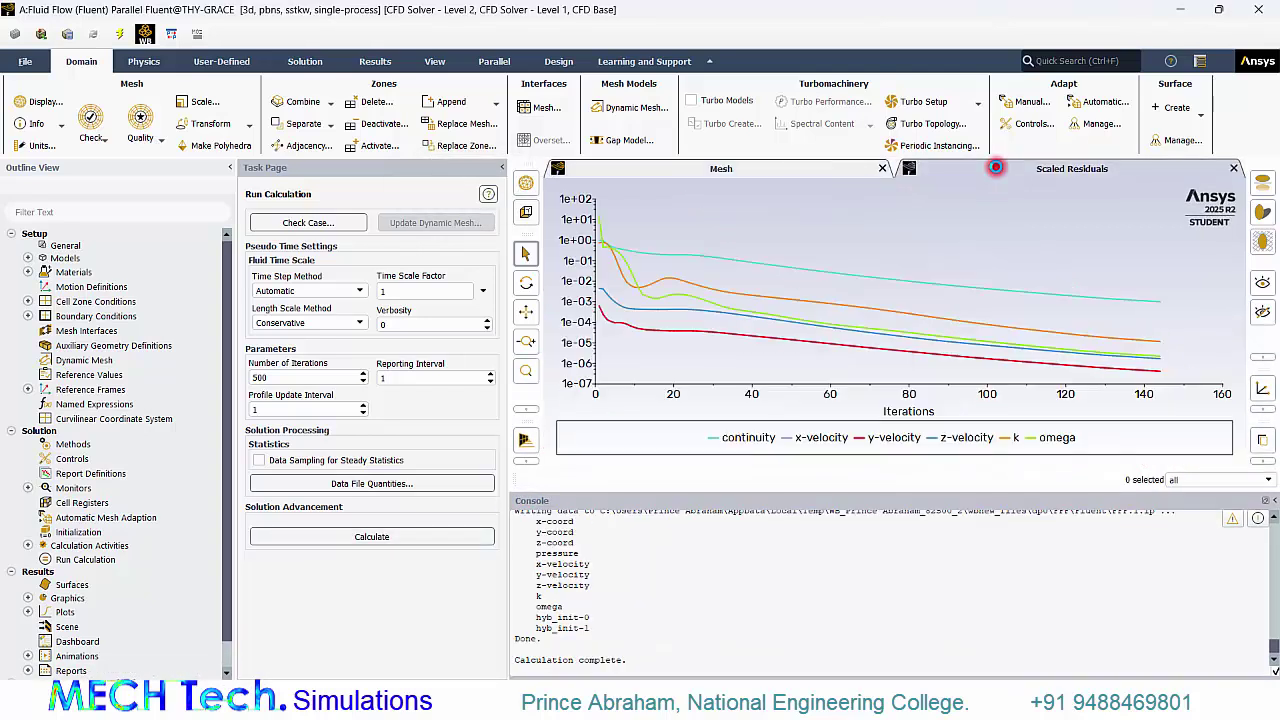
scroll(650, 570, "up", 3)
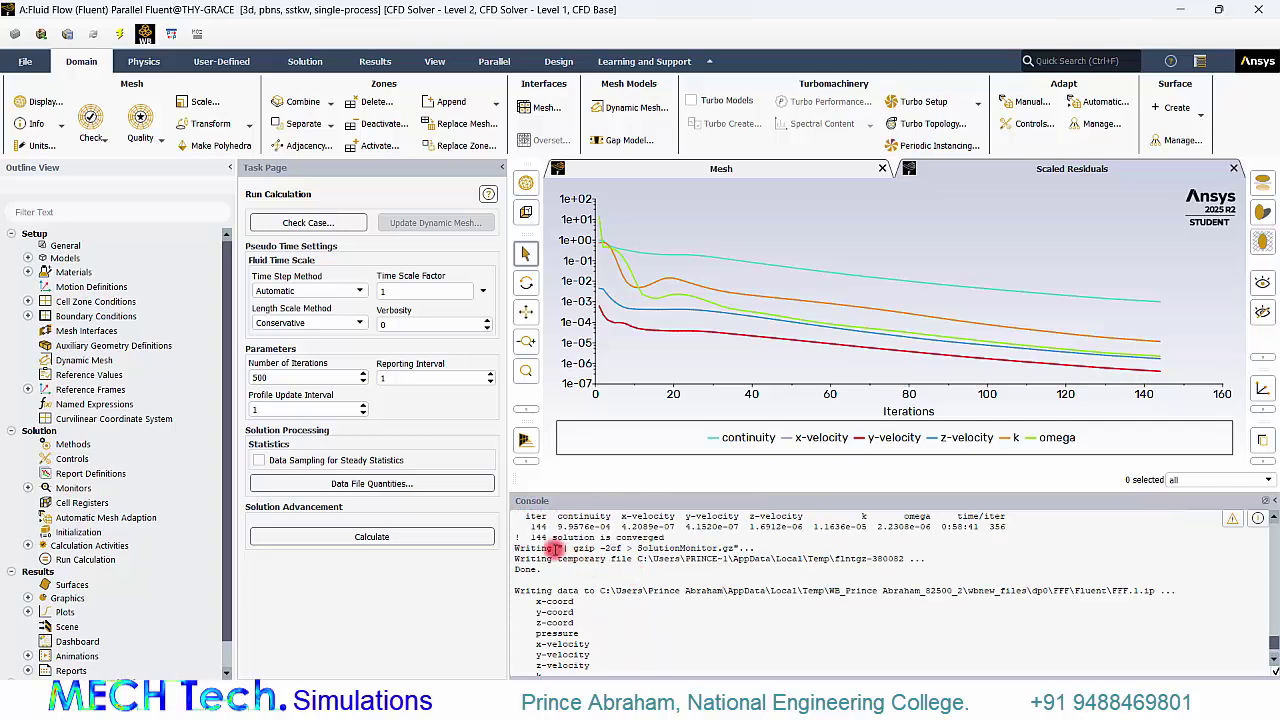
left_click_drag(537, 537, 681, 537)
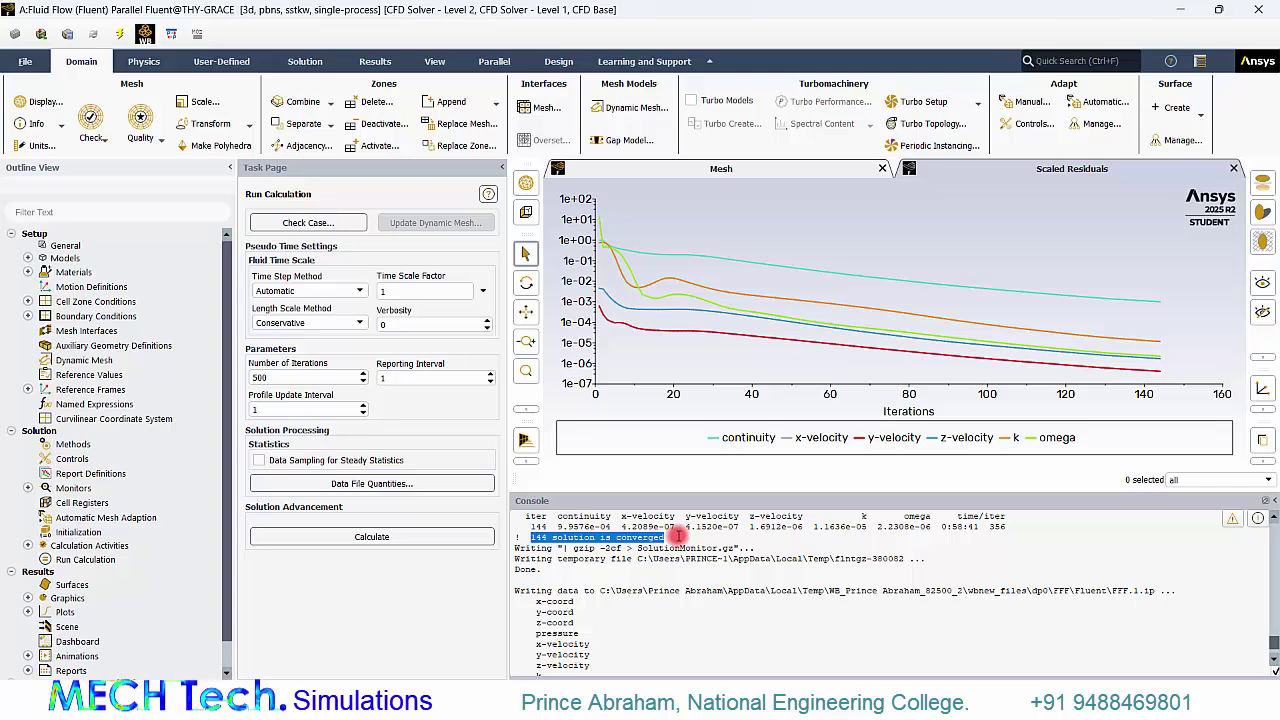
left_click(678, 536)
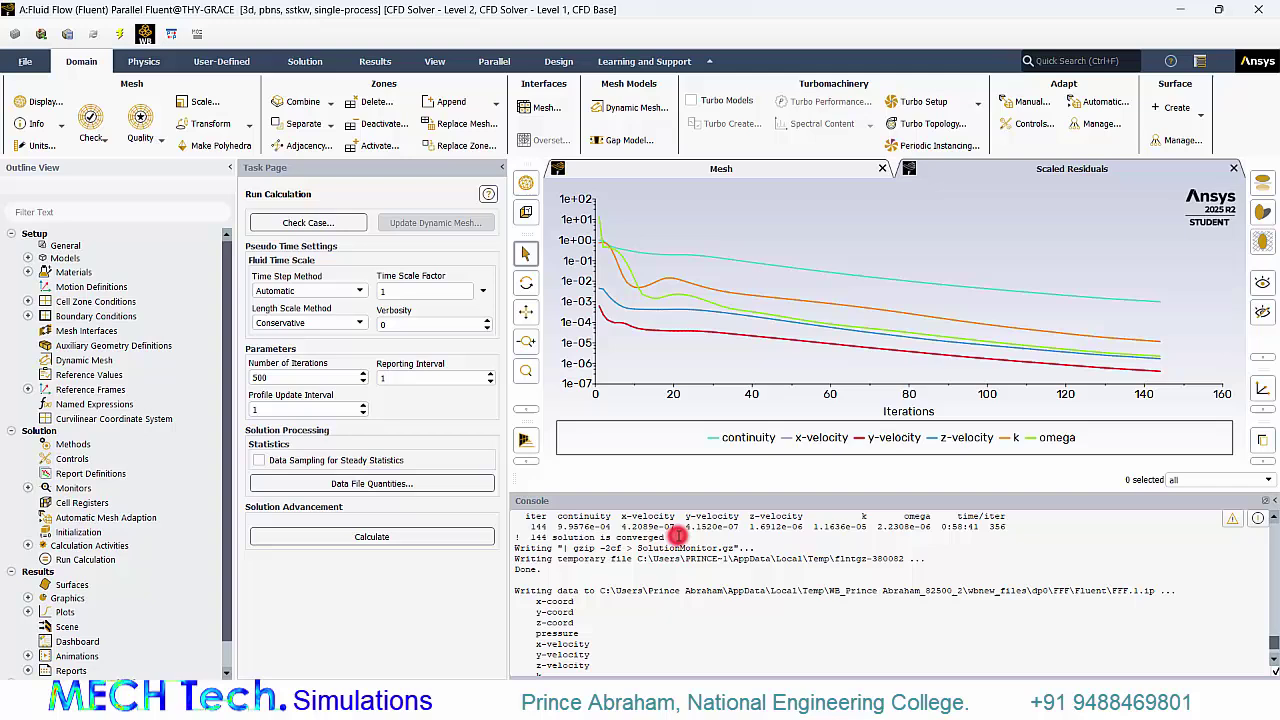